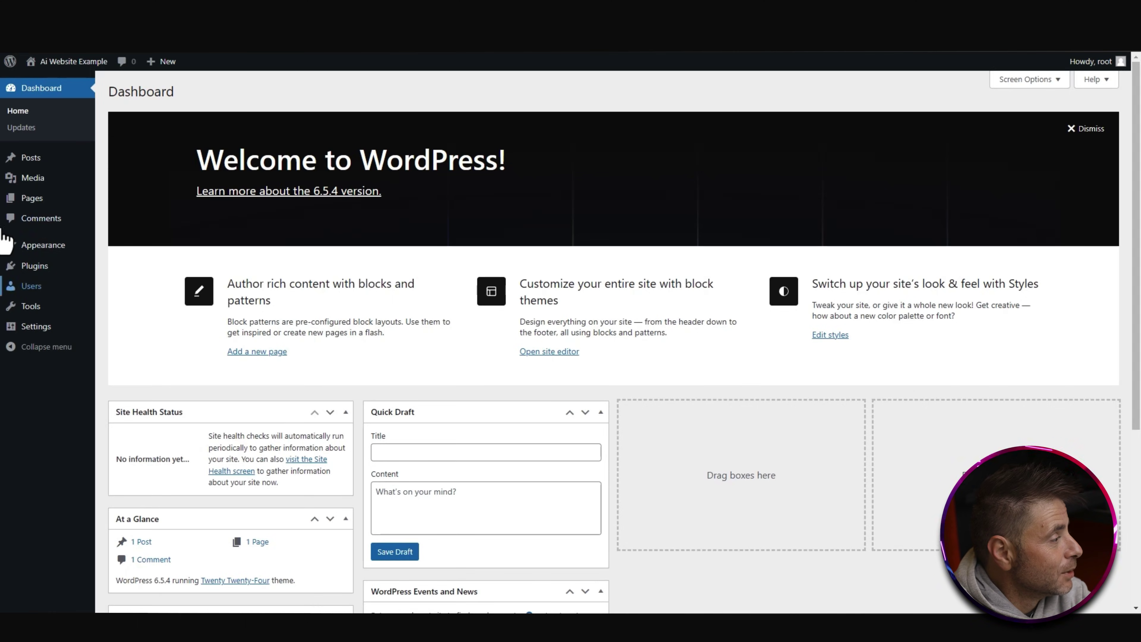
# - Go to the Plugins > Add New Plugin page
pyautogui.click(36, 202)
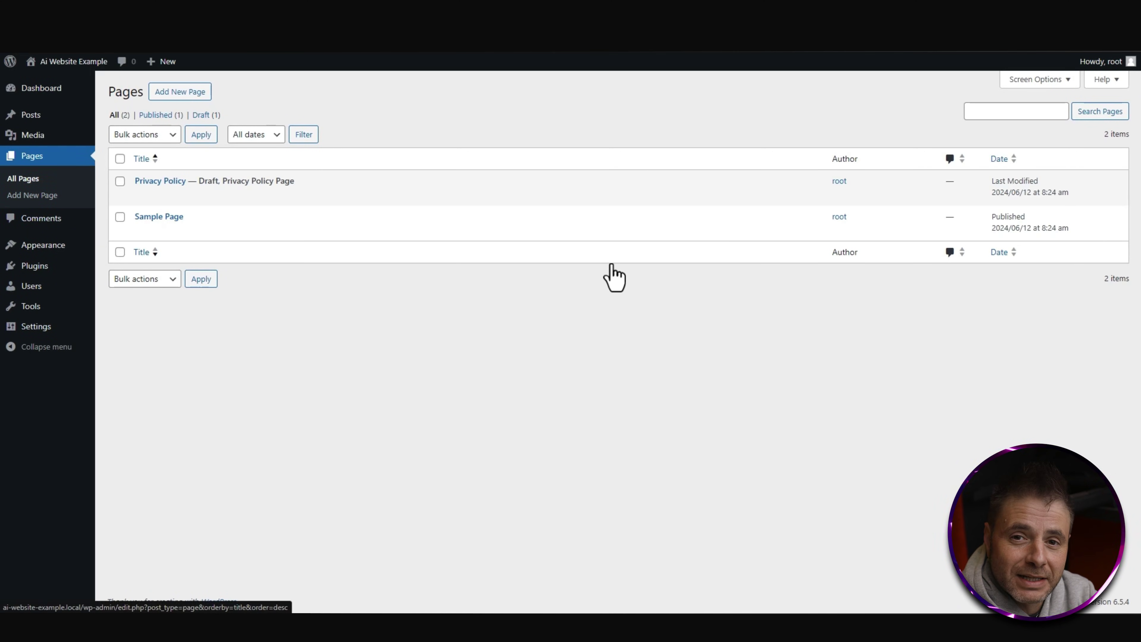
pyautogui.click(31, 269)
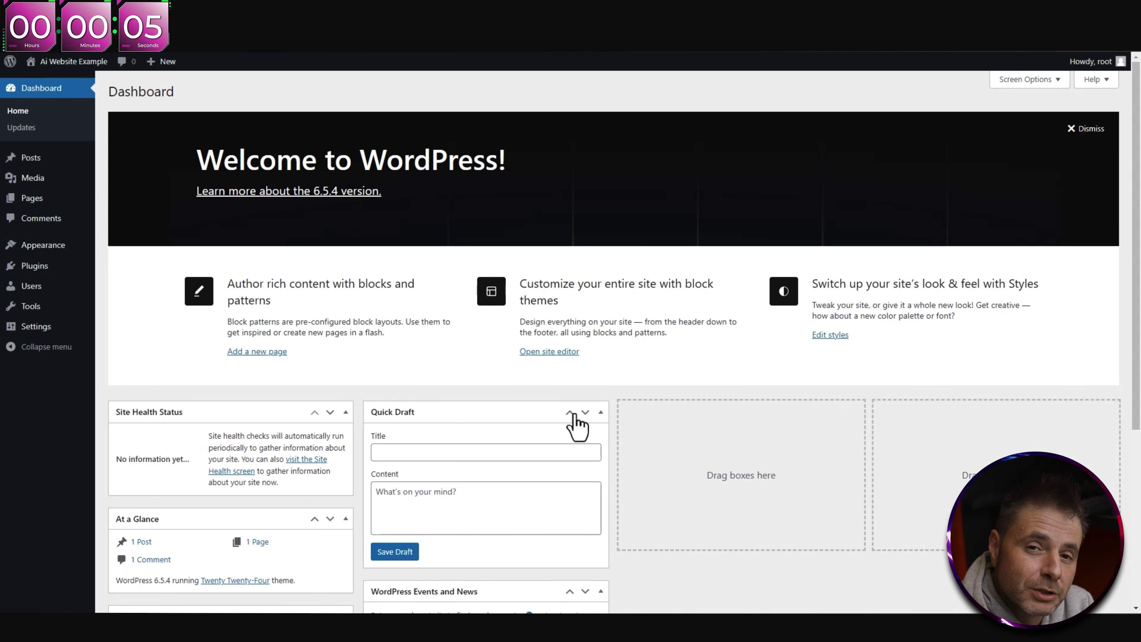
pyautogui.moveTo(33, 270)
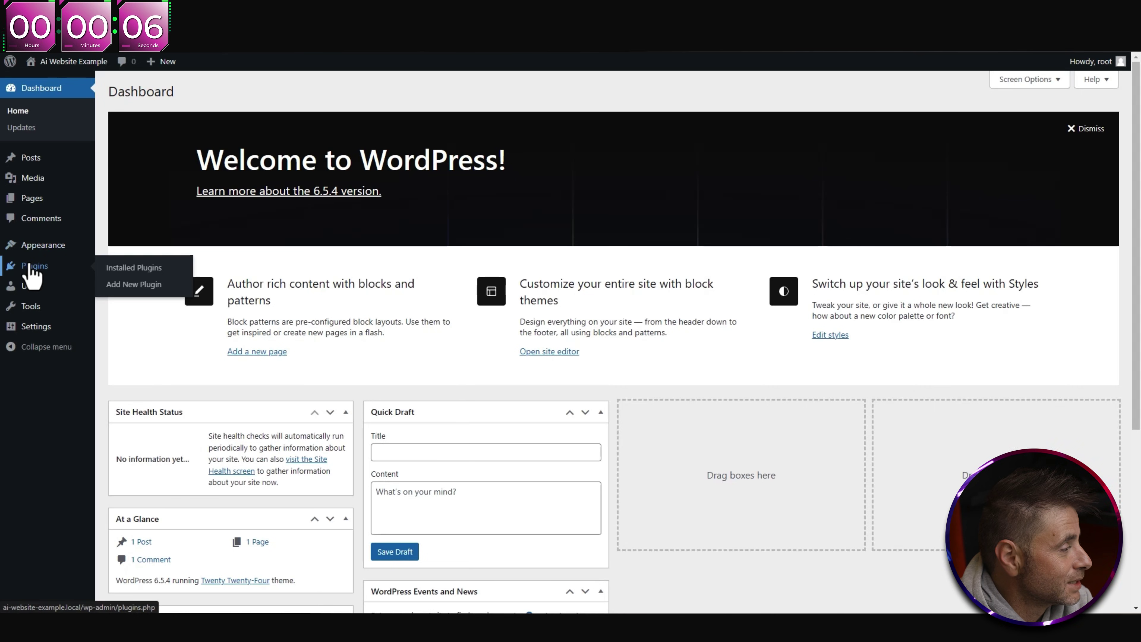
pyautogui.click(155, 284)
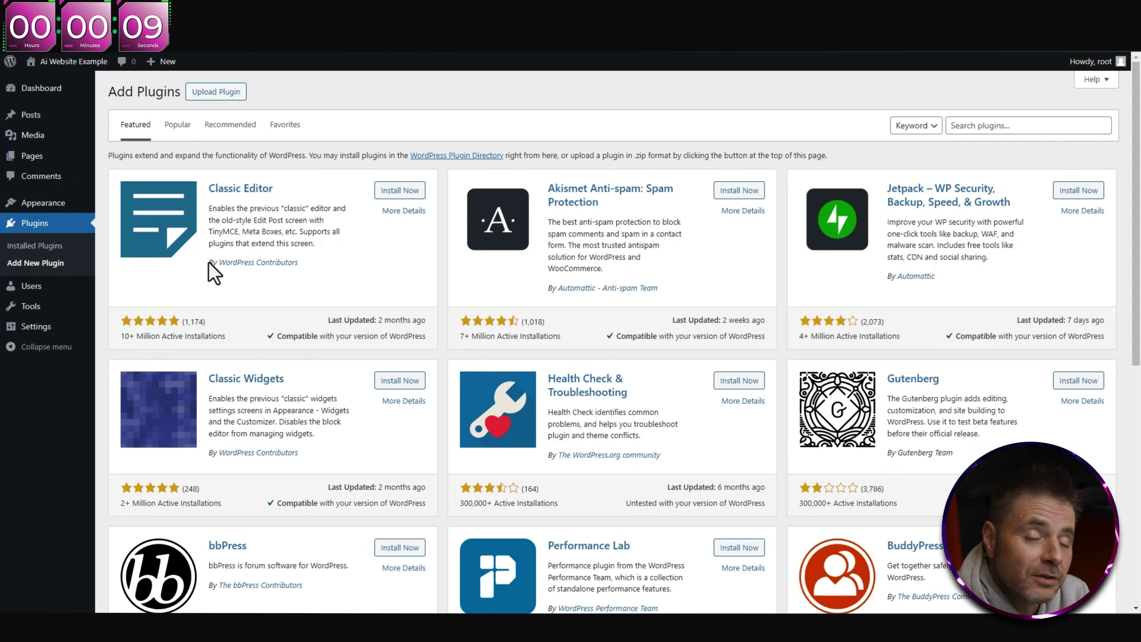
# - Search the directory for 'starter templates', then install and activate the plugin
pyautogui.click(1009, 121)
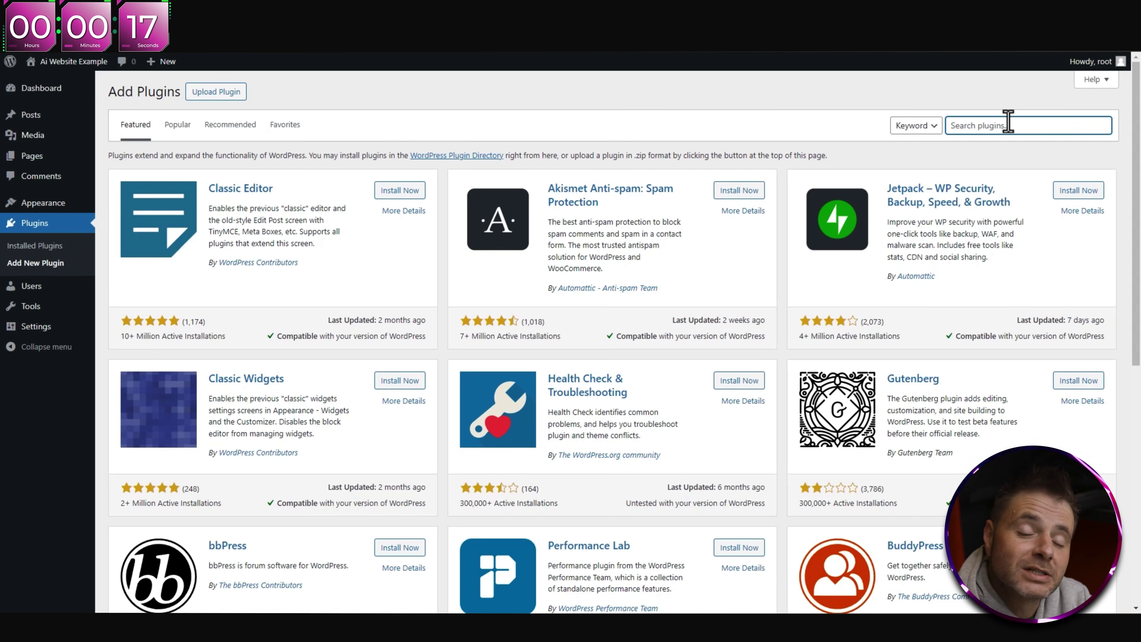
pyautogui.write('starter templates')
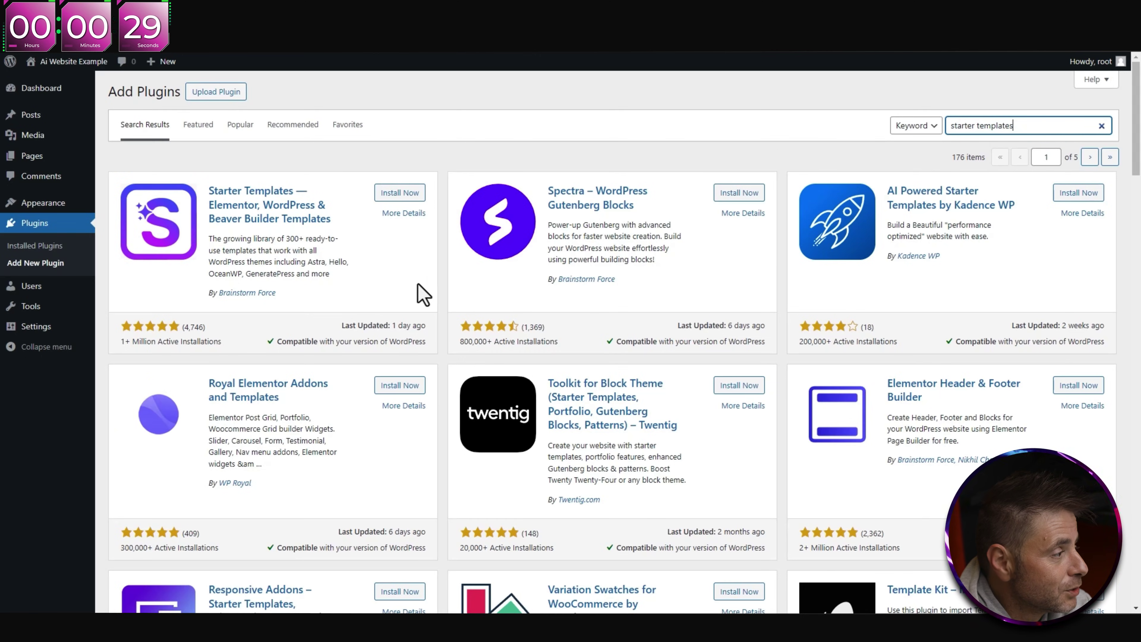
pyautogui.click(401, 193)
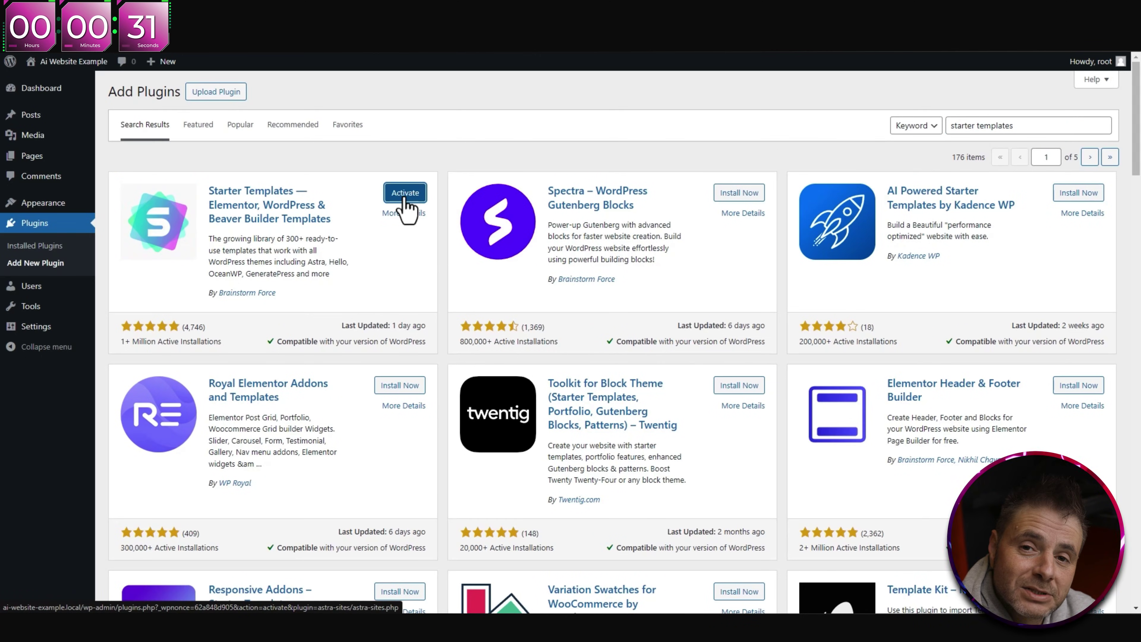
pyautogui.click(405, 194)
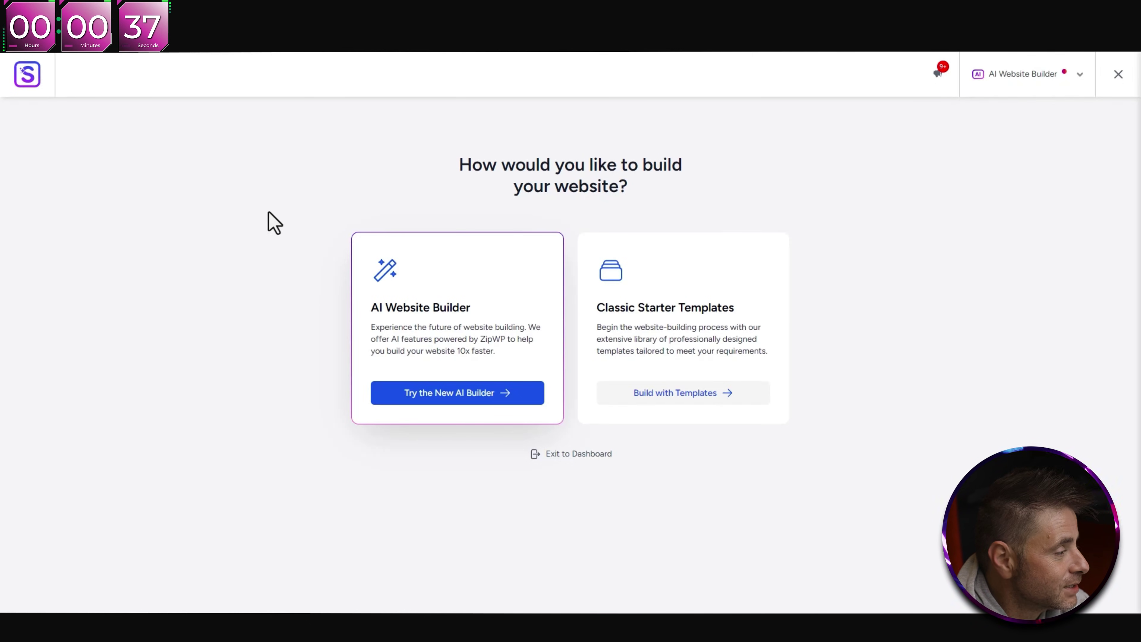
# - Pick the AI website builder and start its free setup
pyautogui.click(452, 402)
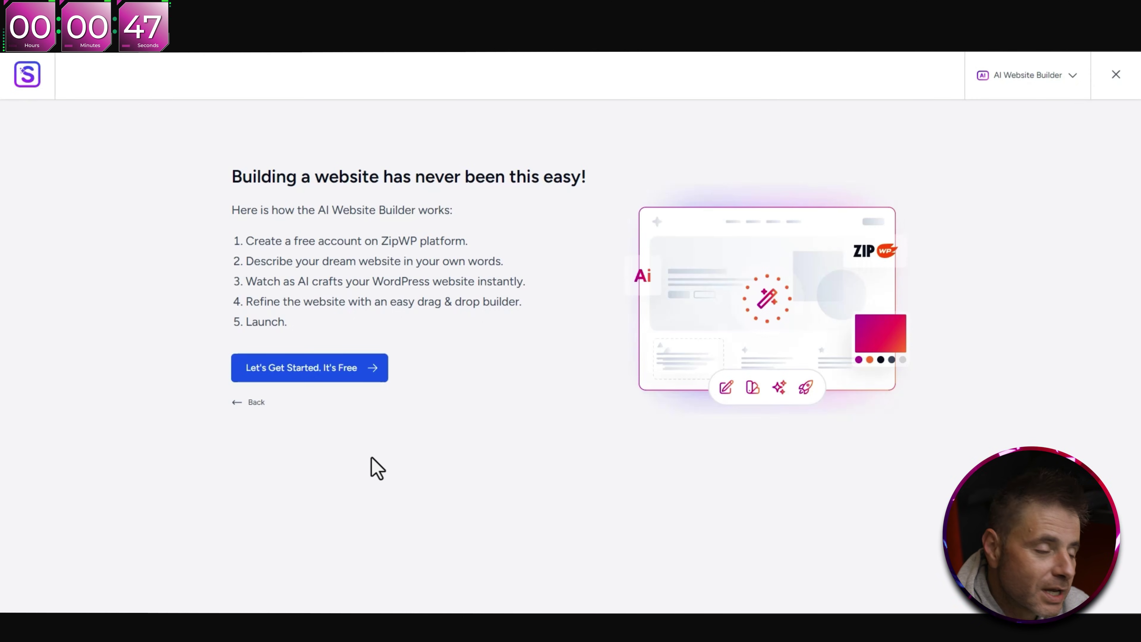
pyautogui.click(352, 368)
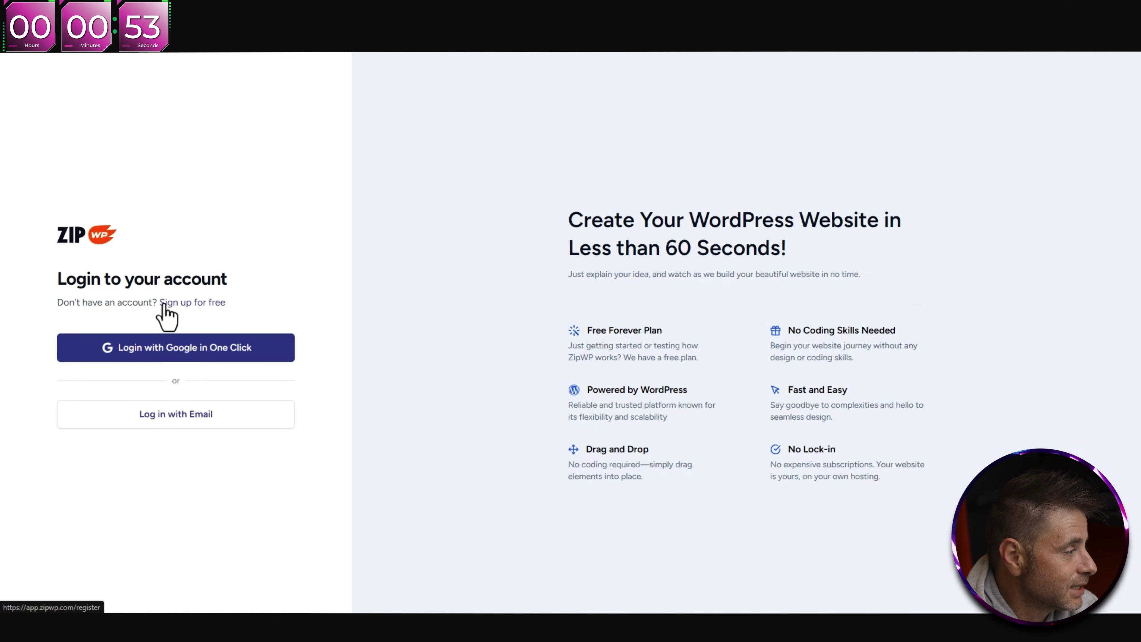
# - Sign up for a ZipWP account by email and verify it with the emailed code
pyautogui.click(180, 303)
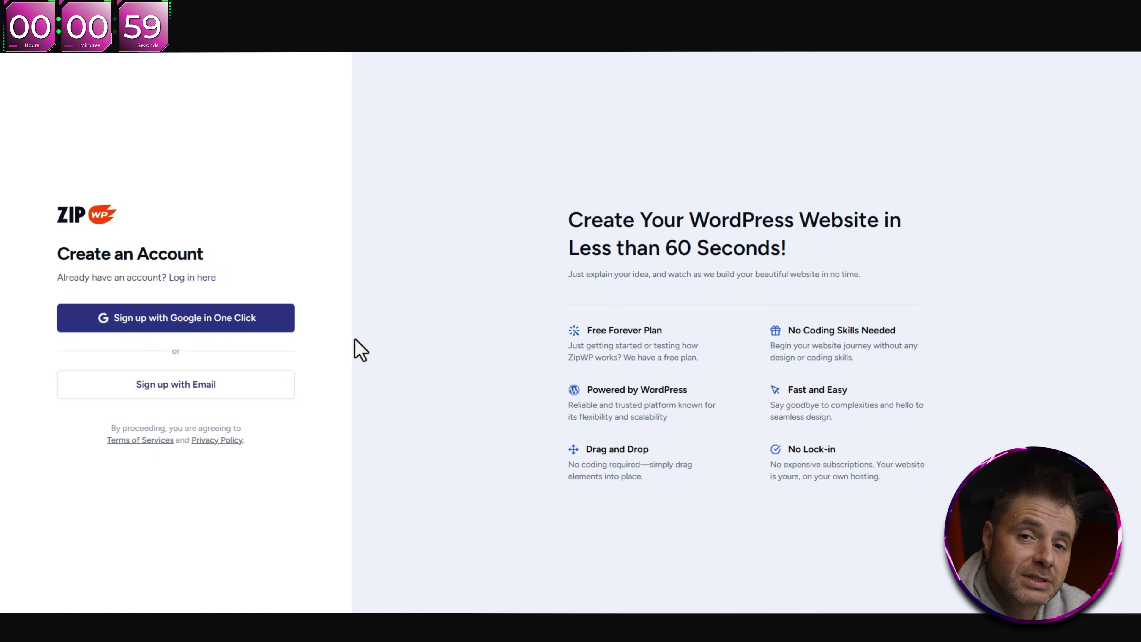
pyautogui.click(176, 384)
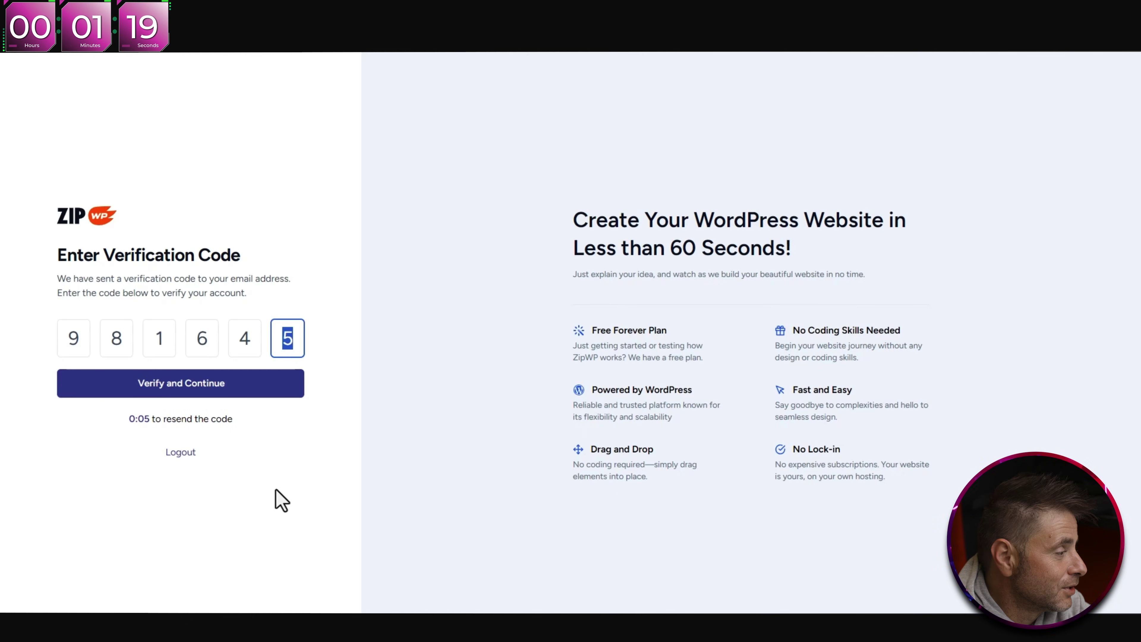
pyautogui.click(202, 377)
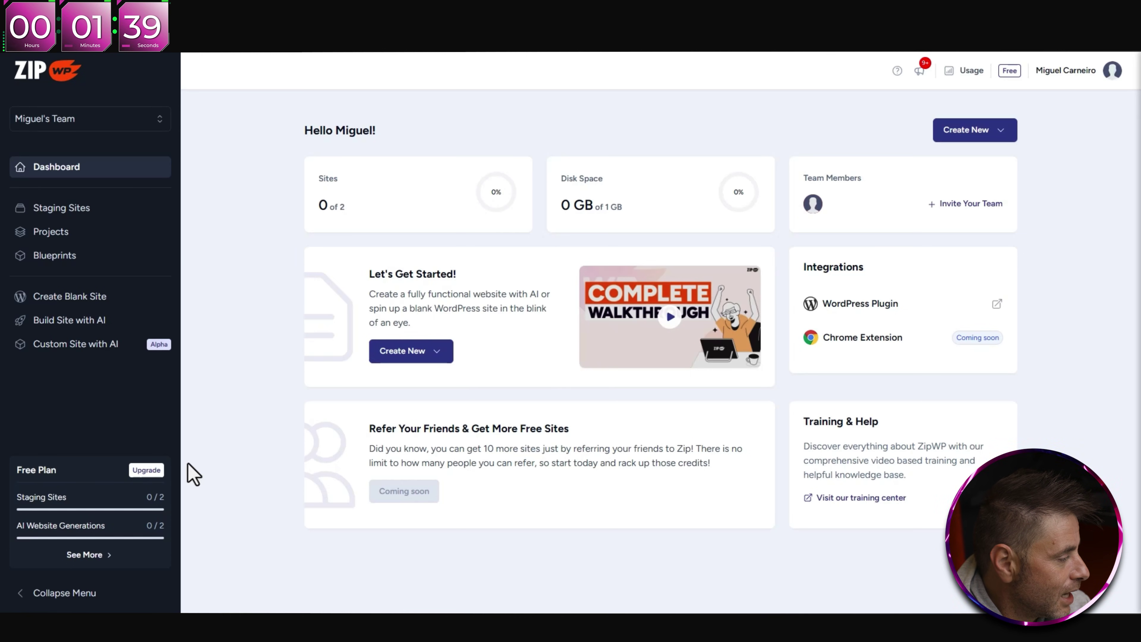
# - Choose ZipWP's Free plan and connect the account to this WordPress site
pyautogui.click(136, 471)
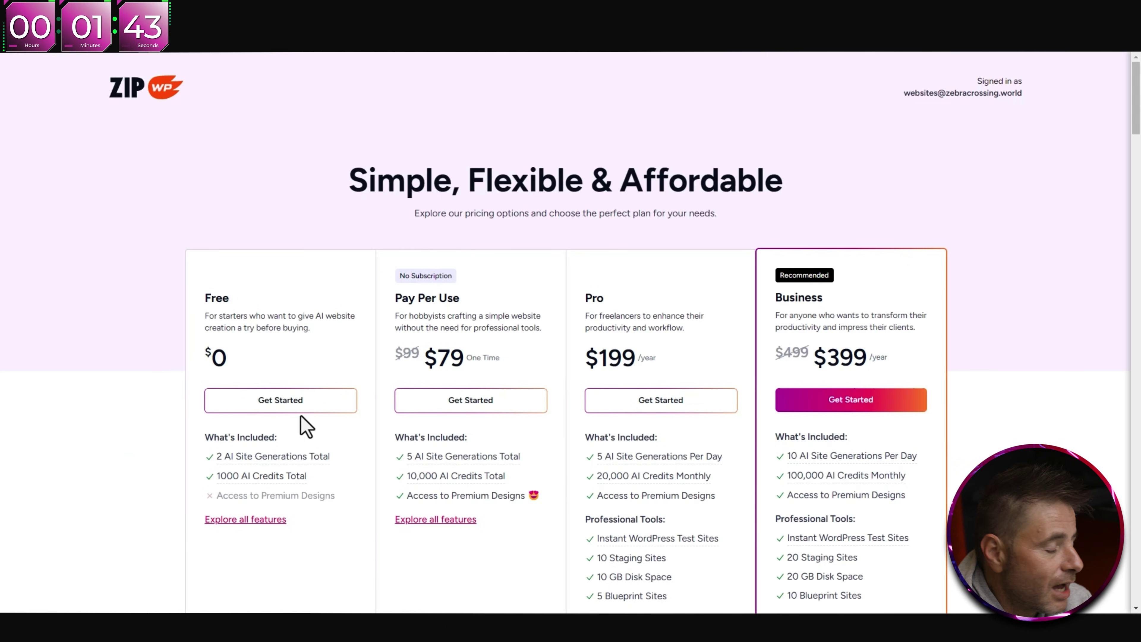
pyautogui.click(270, 405)
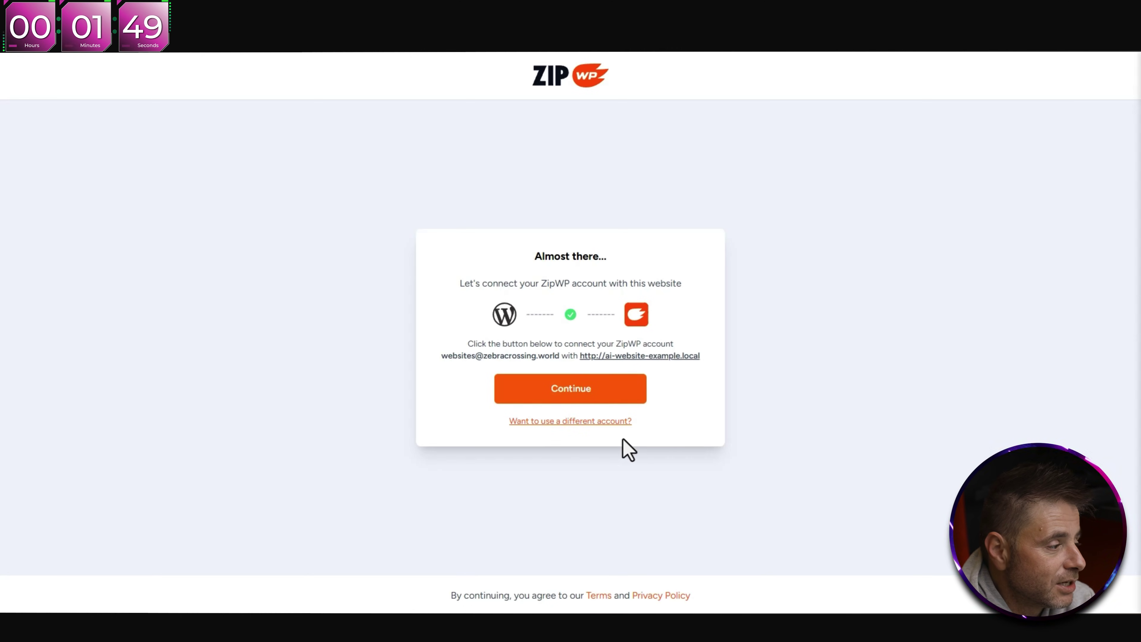
pyautogui.click(584, 398)
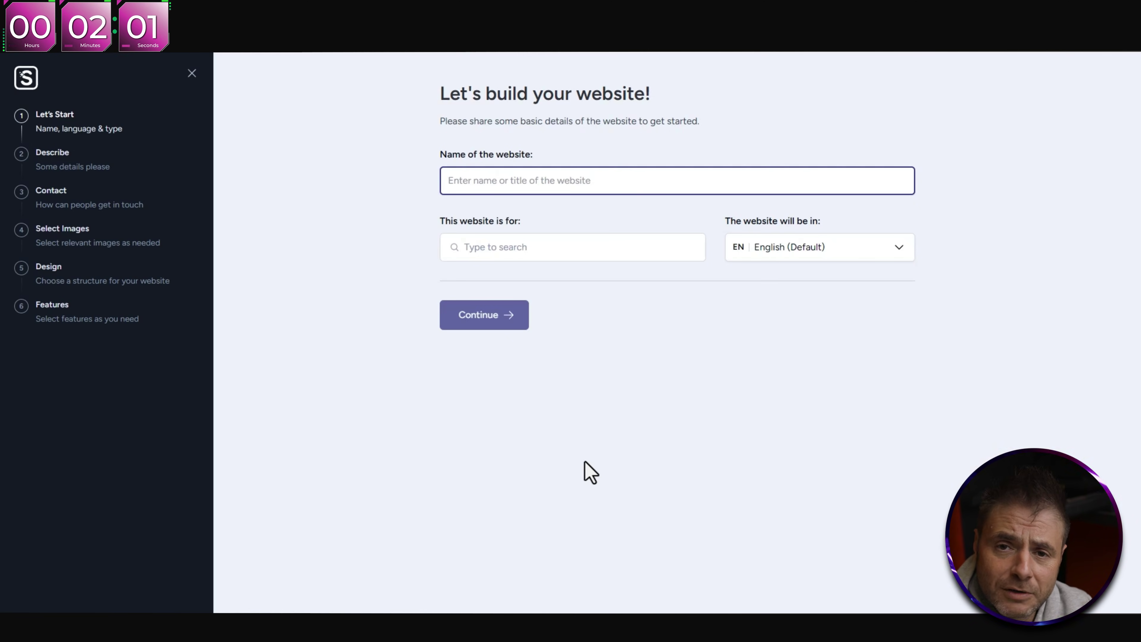
# - Enter the site name Miguels' Coffee Shop, set the type to Restaurant, and continue
pyautogui.write("Miguels' Coffee Shop")
pyautogui.click(788, 319)
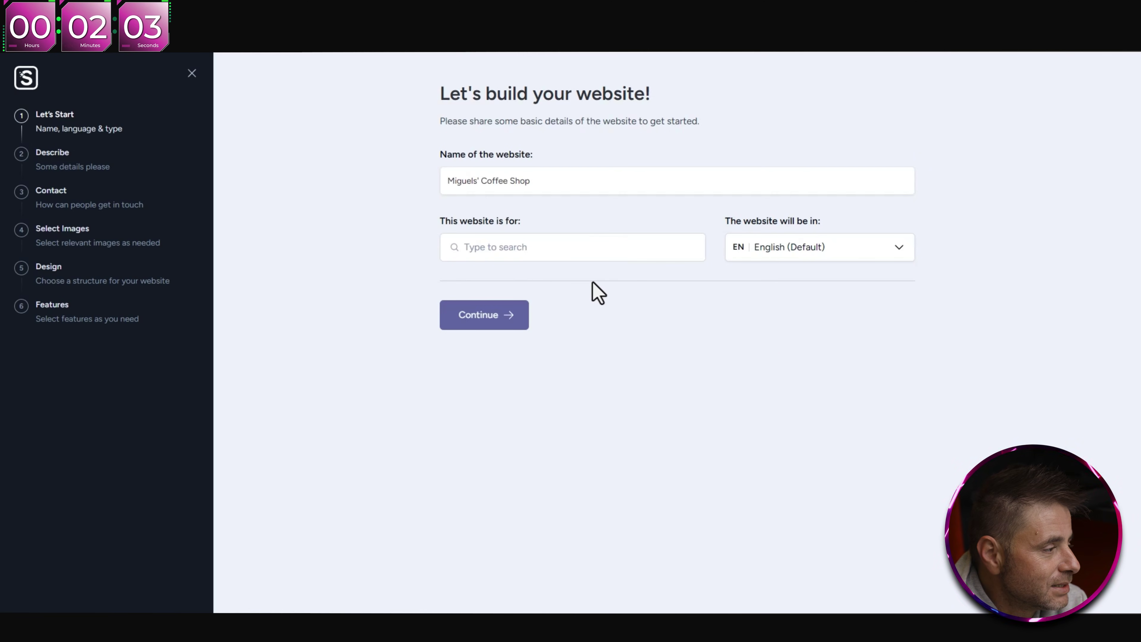
pyautogui.click(631, 252)
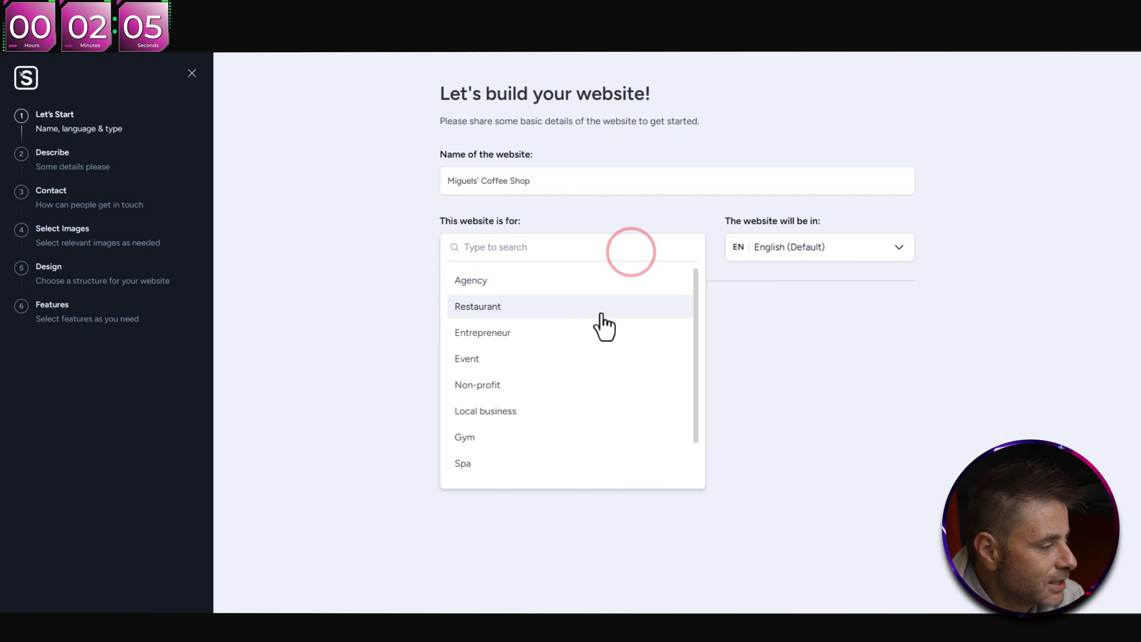
pyautogui.scroll(-2, 607, 333)
pyautogui.scroll(2, 602, 356)
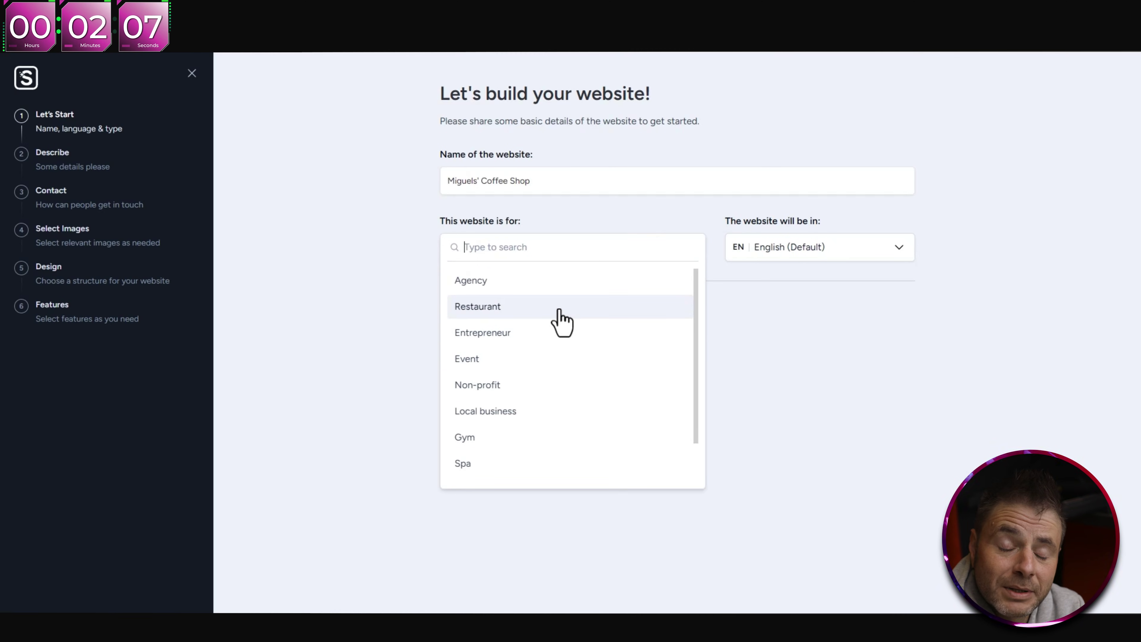
pyautogui.click(560, 310)
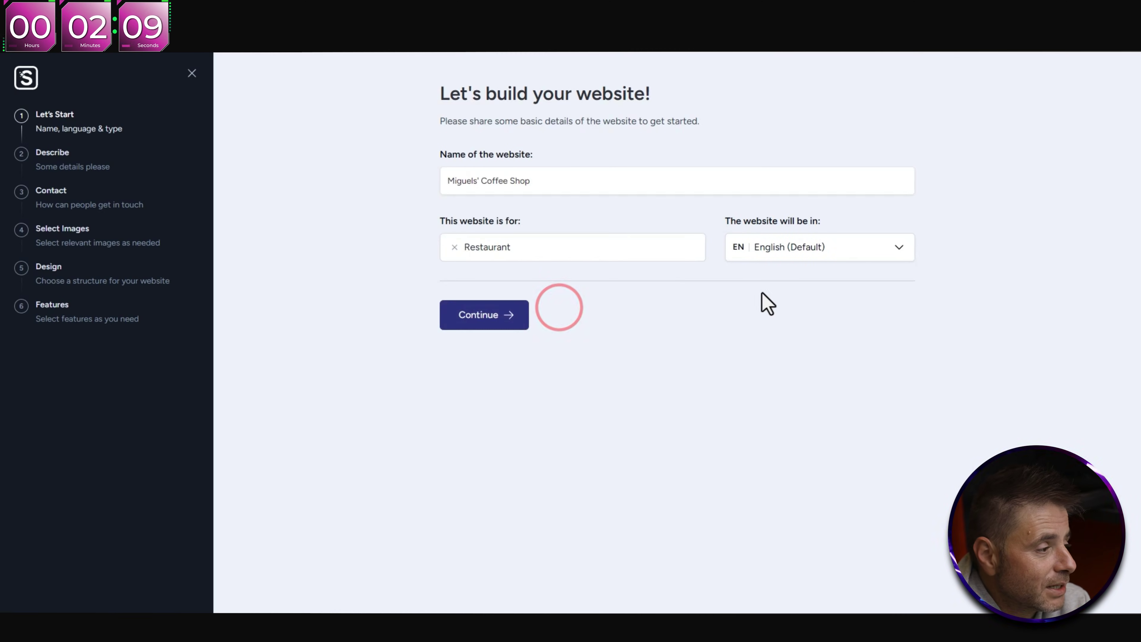
pyautogui.click(473, 318)
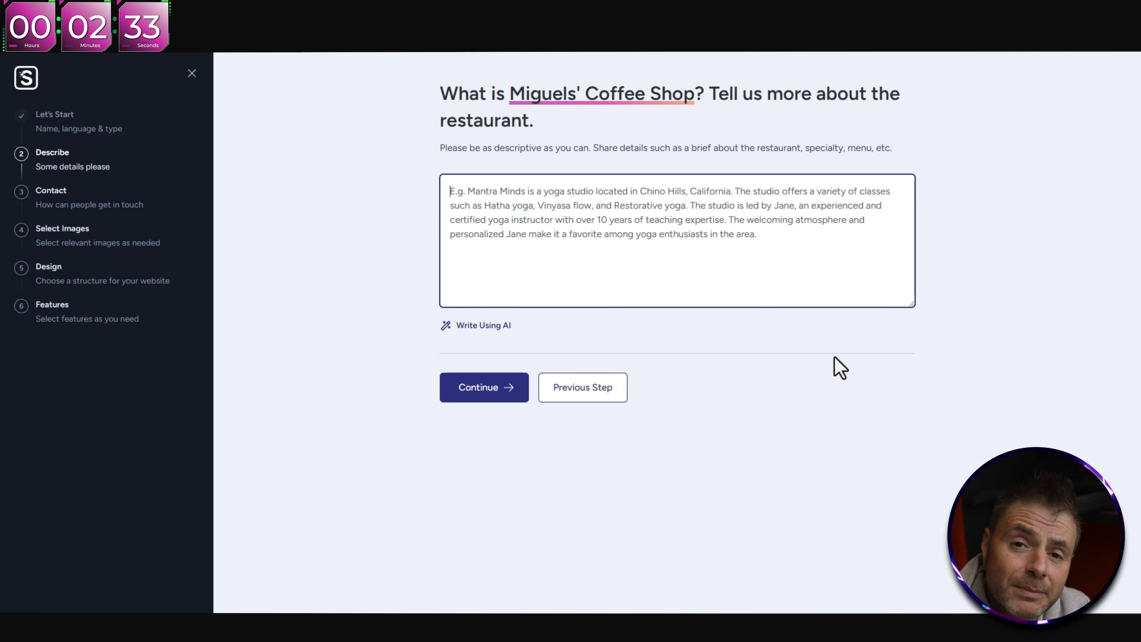
# - Paste the coffee shop's history, sourcing and Menu description, then continue
pyautogui.write("Miguel's Coffee was founded in 2015 by Miguel Hernandez, a passionate coffee enthusiast who spent years traveling the world to learn the art of coffee-making. Inspired by the rich coffee cultures of Colombia, Ethiopia, and Italy, Miguel decided to bring a unique blend of these experiences back to his hometown. What started as a small neighborhood coffee cart has now grown into a cozy, vibrant coffee shop that is a staple in the community.  Miguel's Coffee is dedicated to sourcing the highest quality beans from fair-trade farms, ensuring not only a superior cup of coffee but also supporting sustainable practices. Our baristas are trained to perfection, bringing both science and art to every cup they serve. We believe that coffee is more than just a drink; it's a way to bring people together, to share stories, and to inspire creativity.  Menu section")
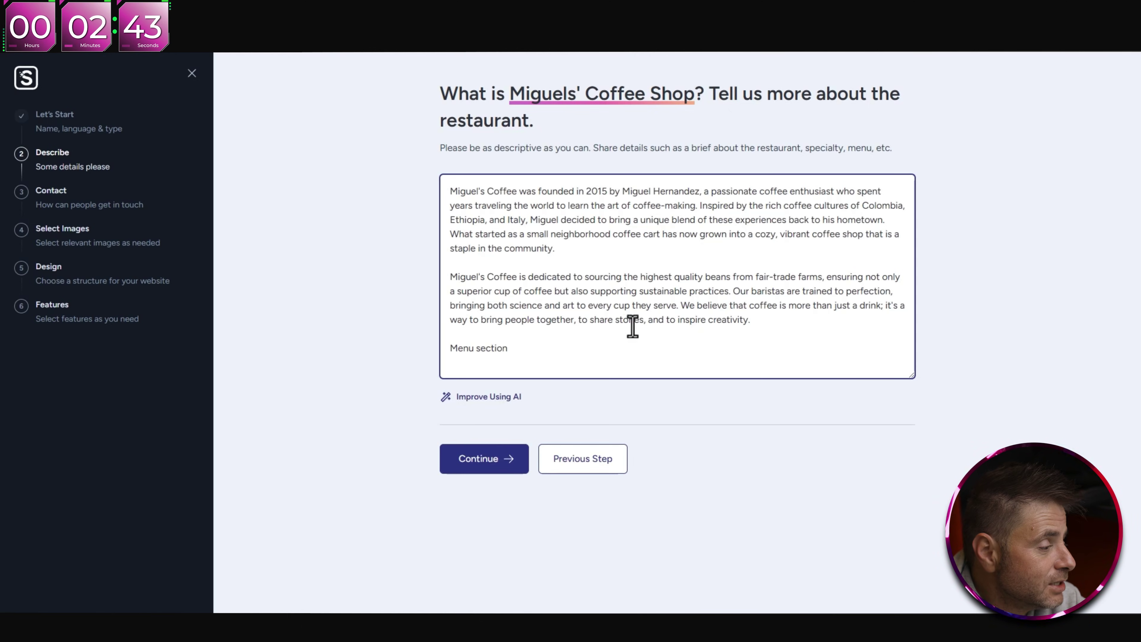
pyautogui.click(489, 459)
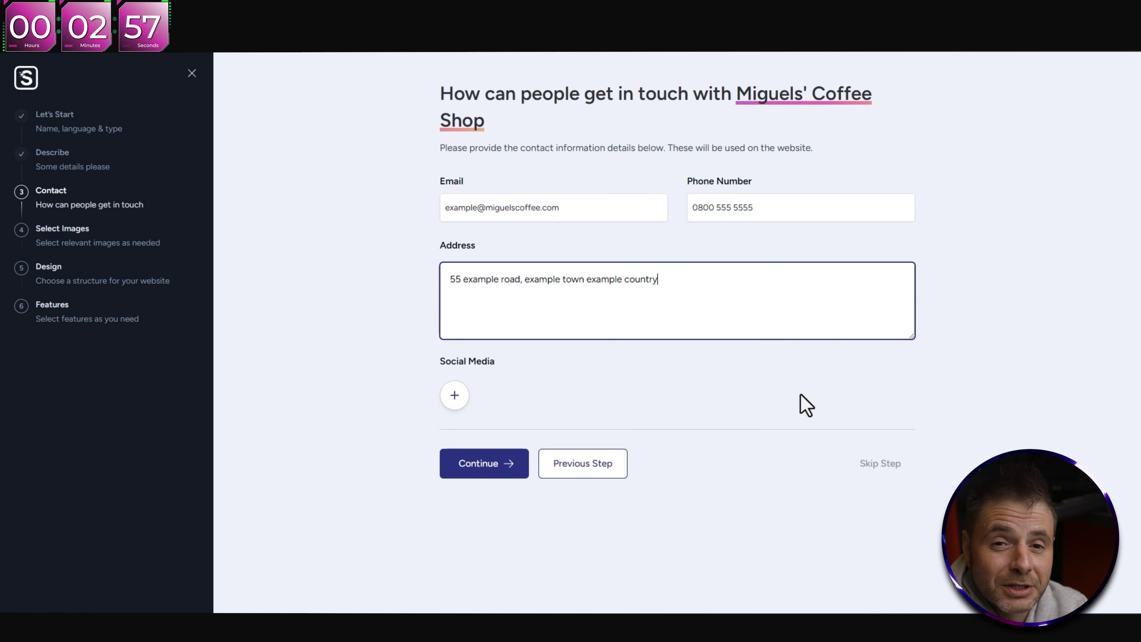
# - Submit the shop's contact email, phone number and address
pyautogui.click(504, 457)
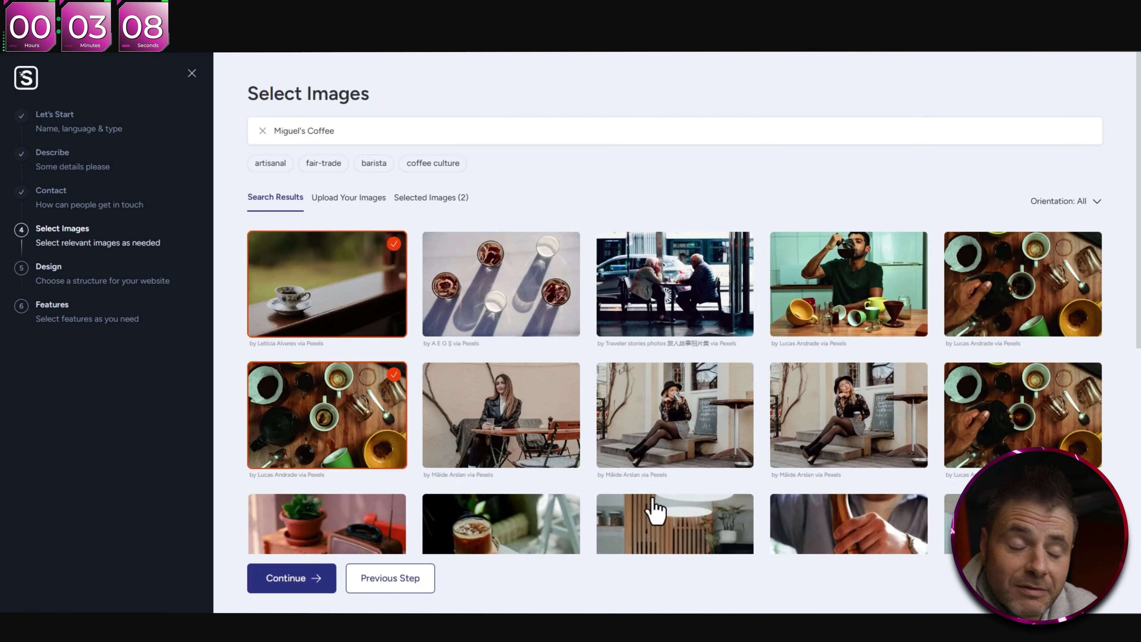
# - Move on to the design results and pick the Option 4 coffee shop template
pyautogui.scroll(-5, 655, 510)
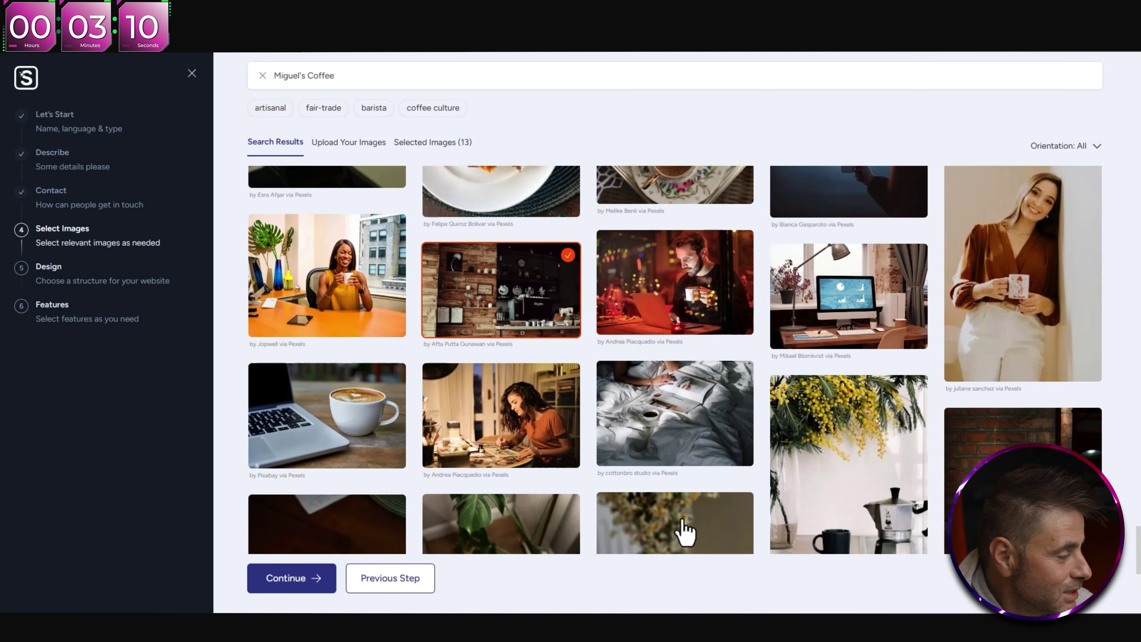
pyautogui.click(299, 583)
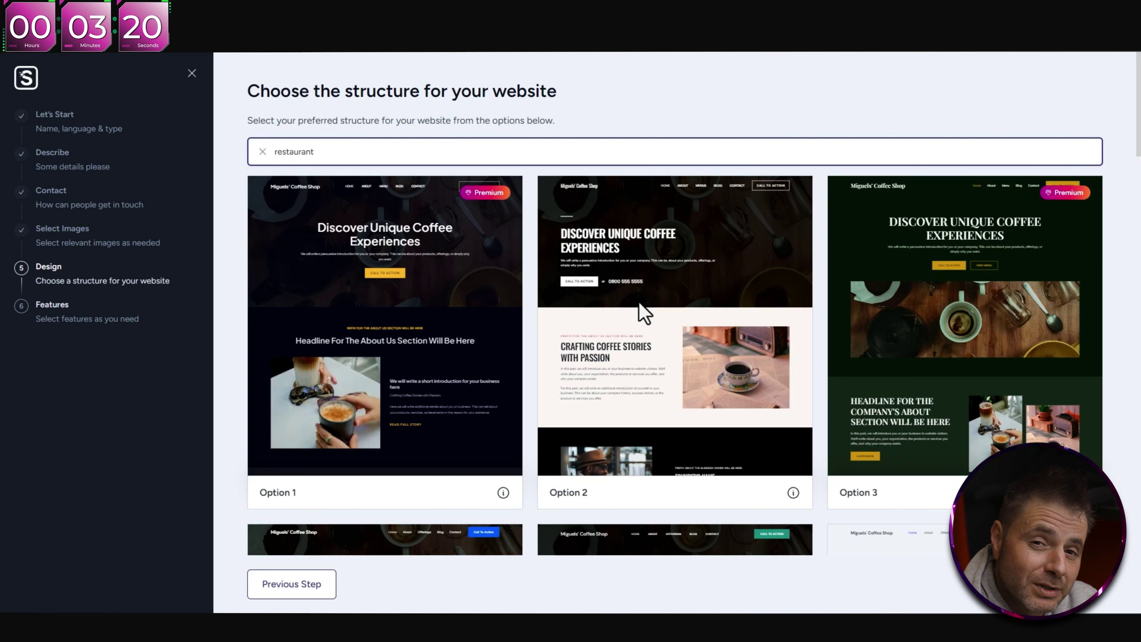
pyautogui.scroll(-5, 639, 309)
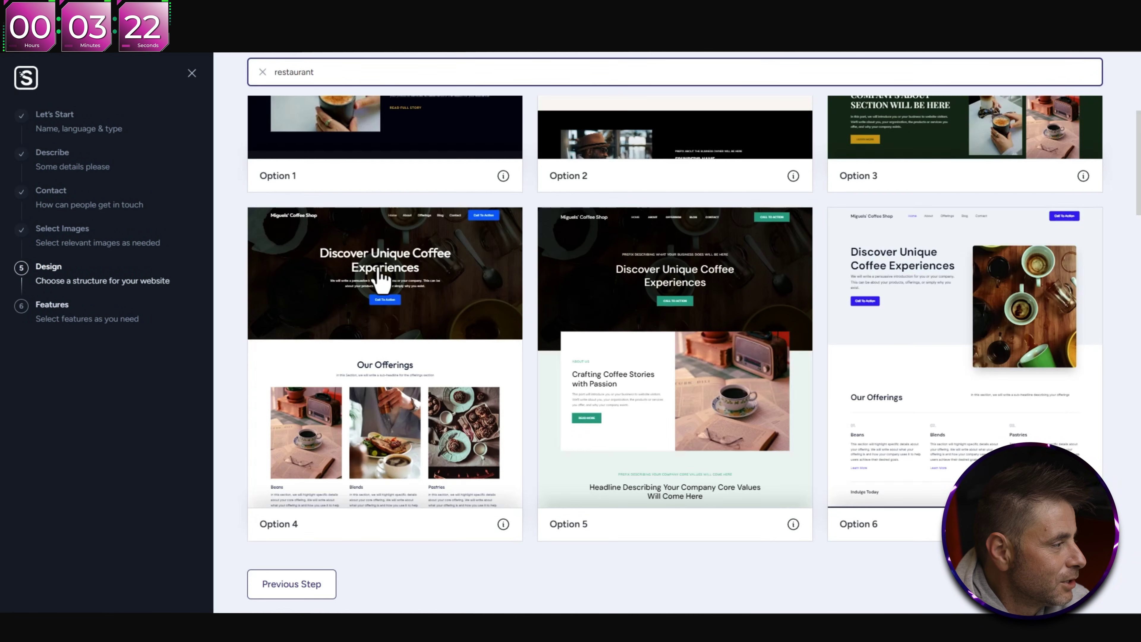
pyautogui.click(407, 306)
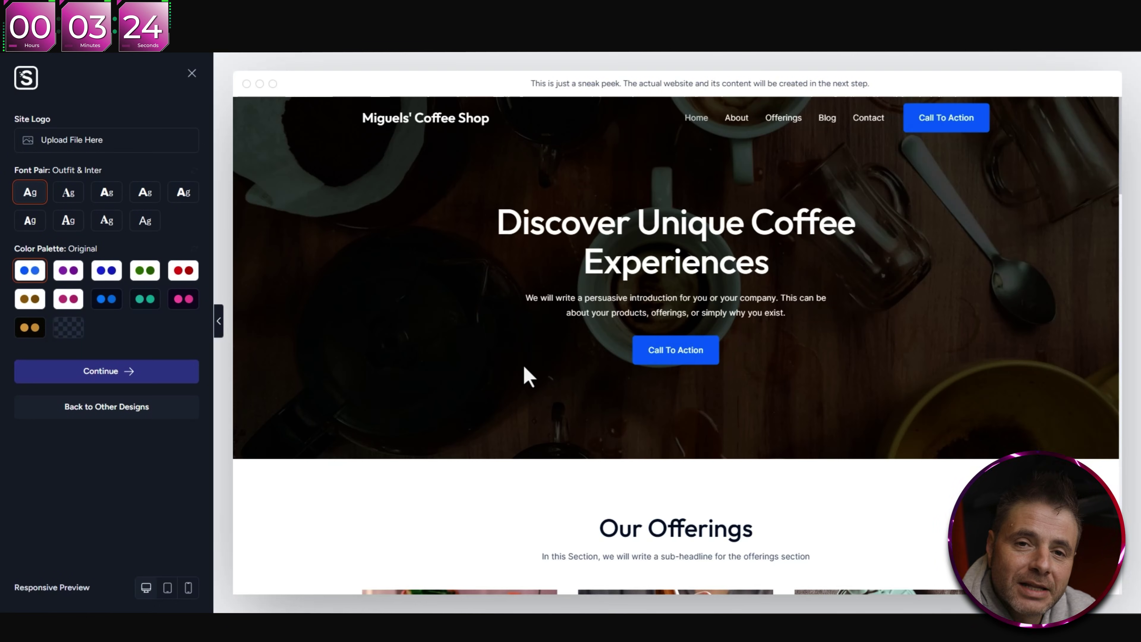
# - Upload the Miguel's Coffee logo, apply the purple Style 1 palette, and continue
pyautogui.scroll(-4, 523, 371)
pyautogui.scroll(5, 523, 337)
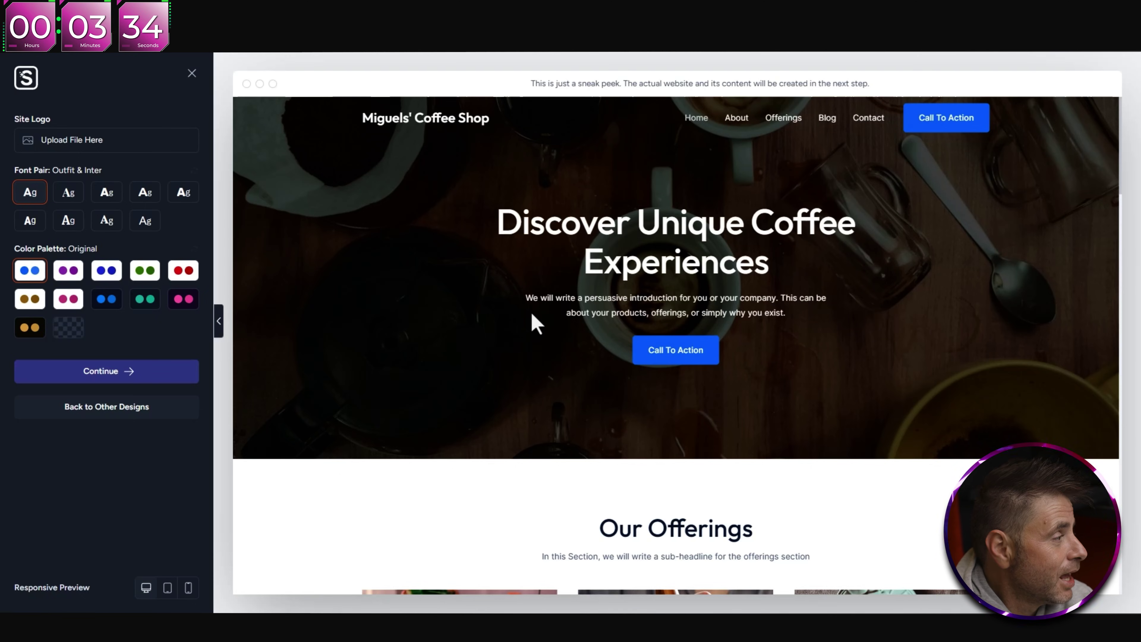
pyautogui.click(100, 158)
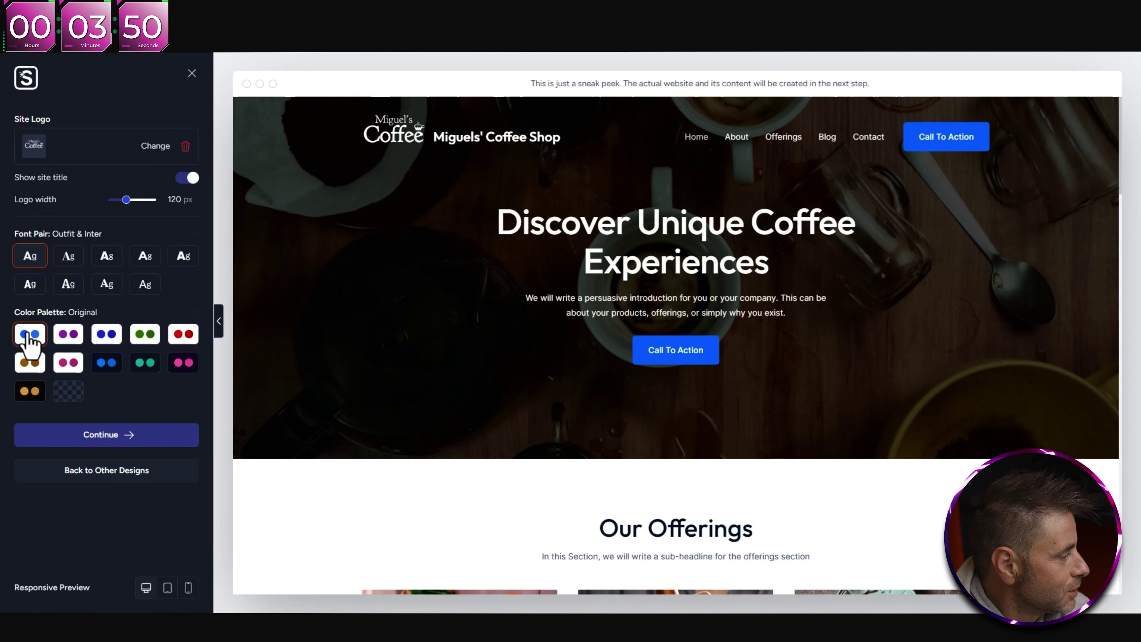
pyautogui.click(62, 351)
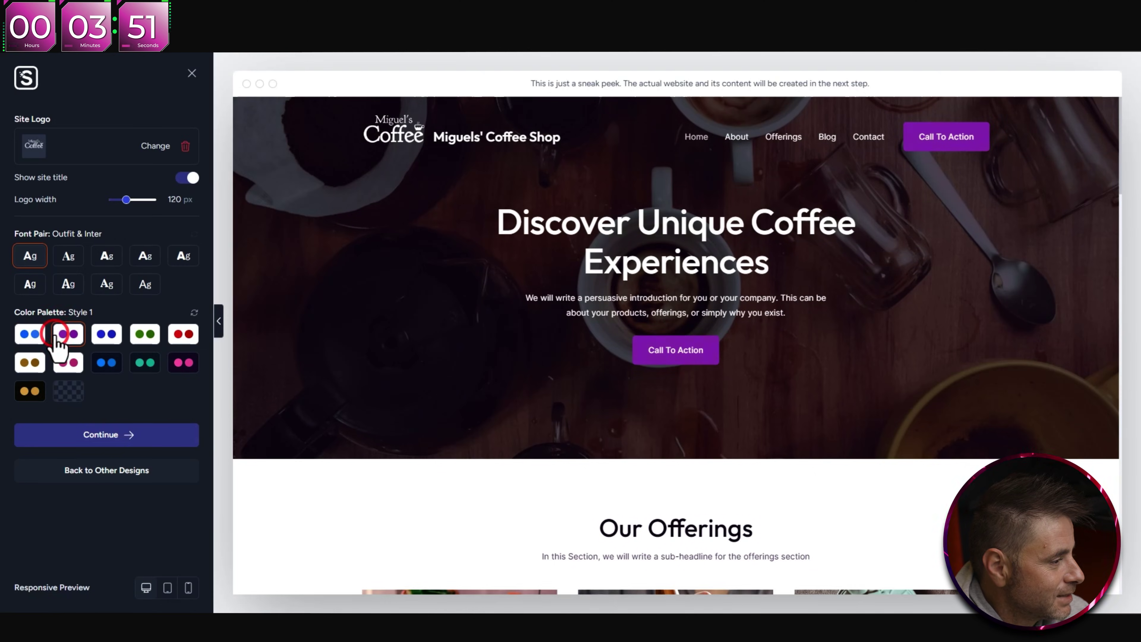
pyautogui.click(112, 436)
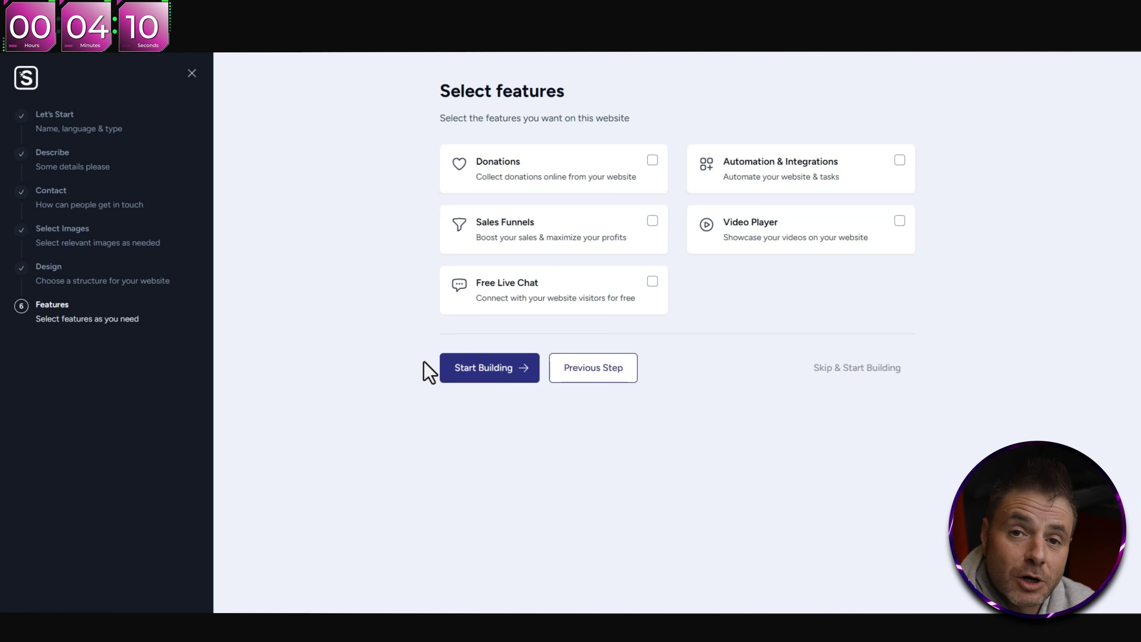
# - Build the site with no extra features, then view the new homepage
pyautogui.click(531, 378)
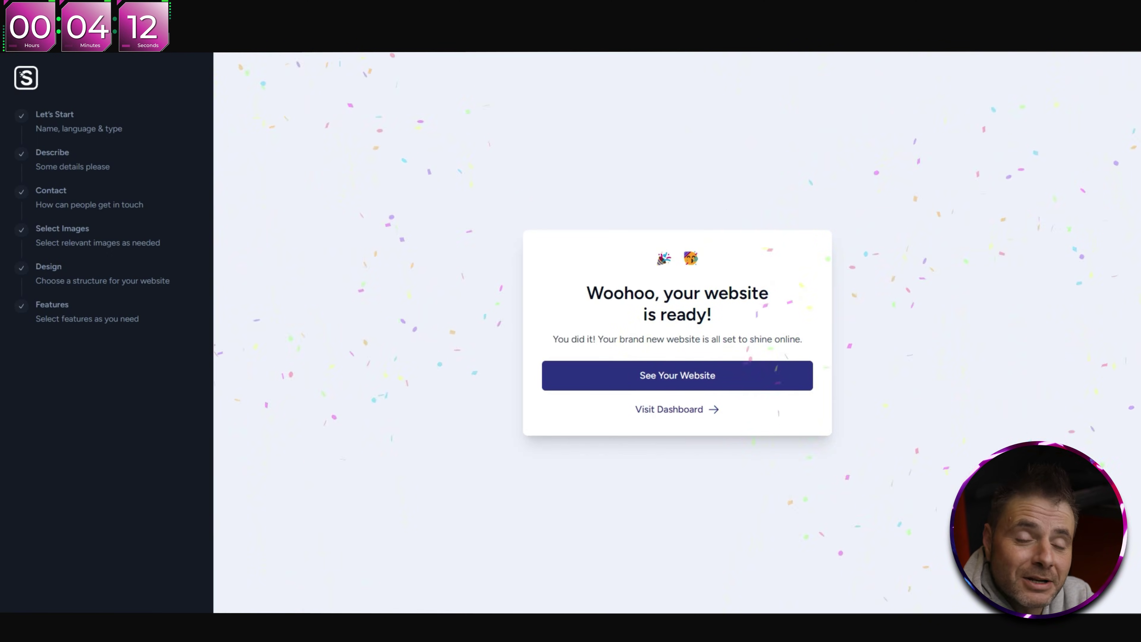
pyautogui.click(647, 378)
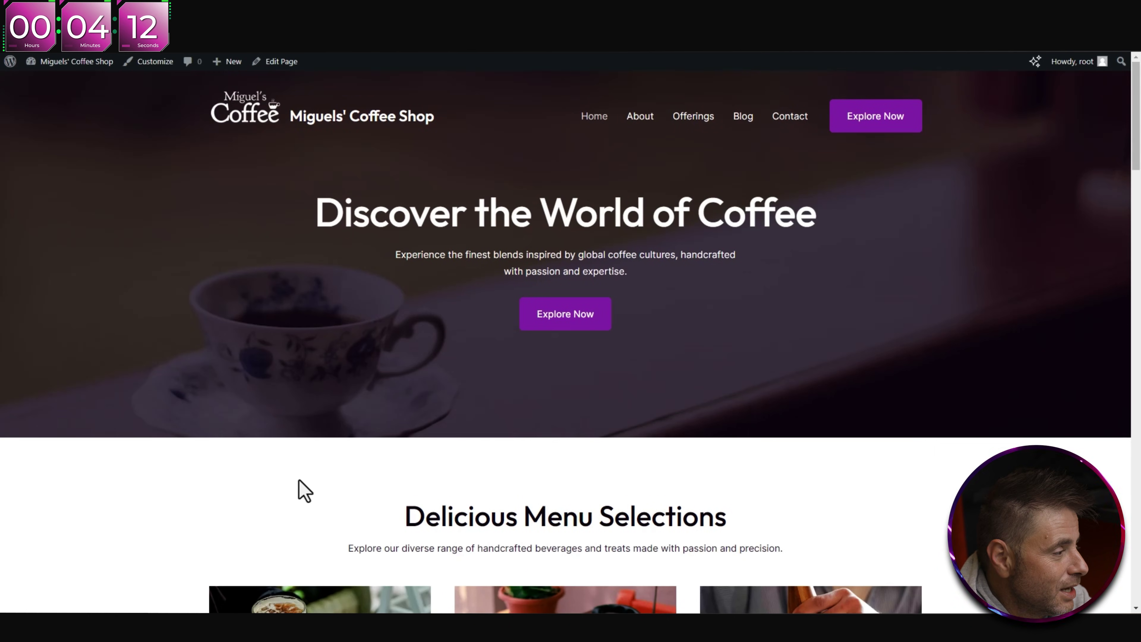
pyautogui.scroll(-5, 301, 489)
pyautogui.scroll(-3, 138, 442)
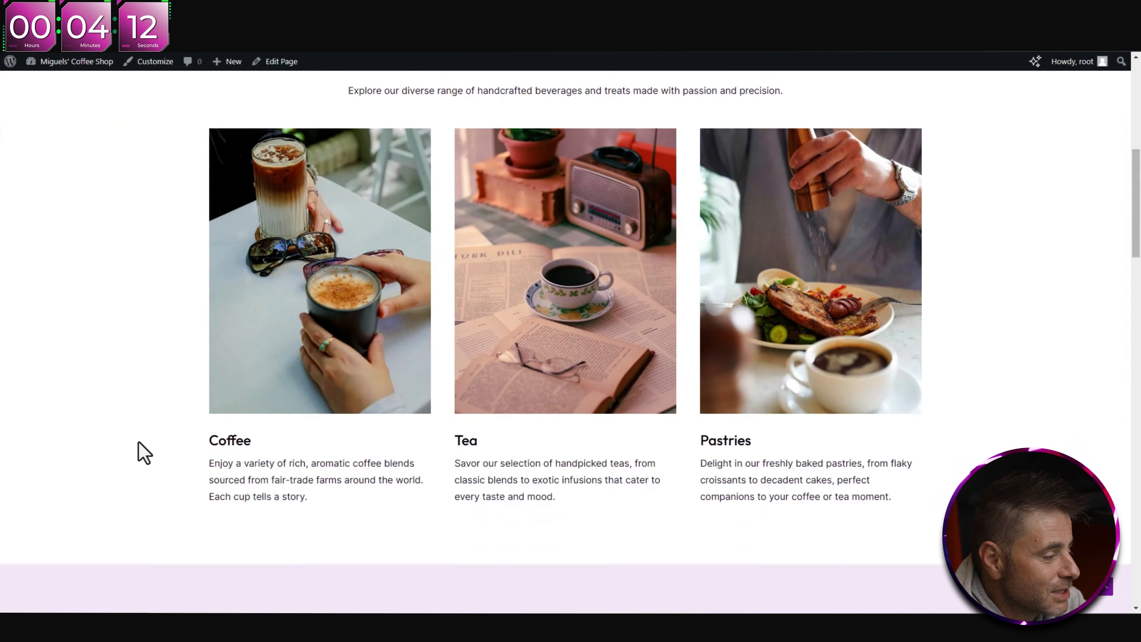
pyautogui.scroll(2, 59, 459)
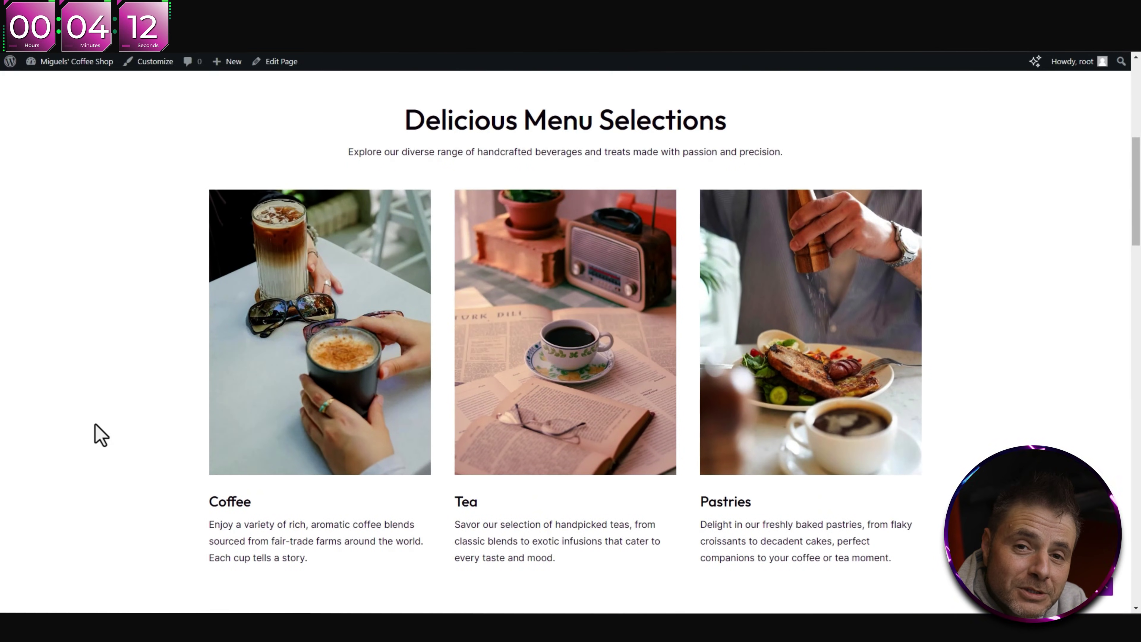
pyautogui.scroll(-5, 94, 424)
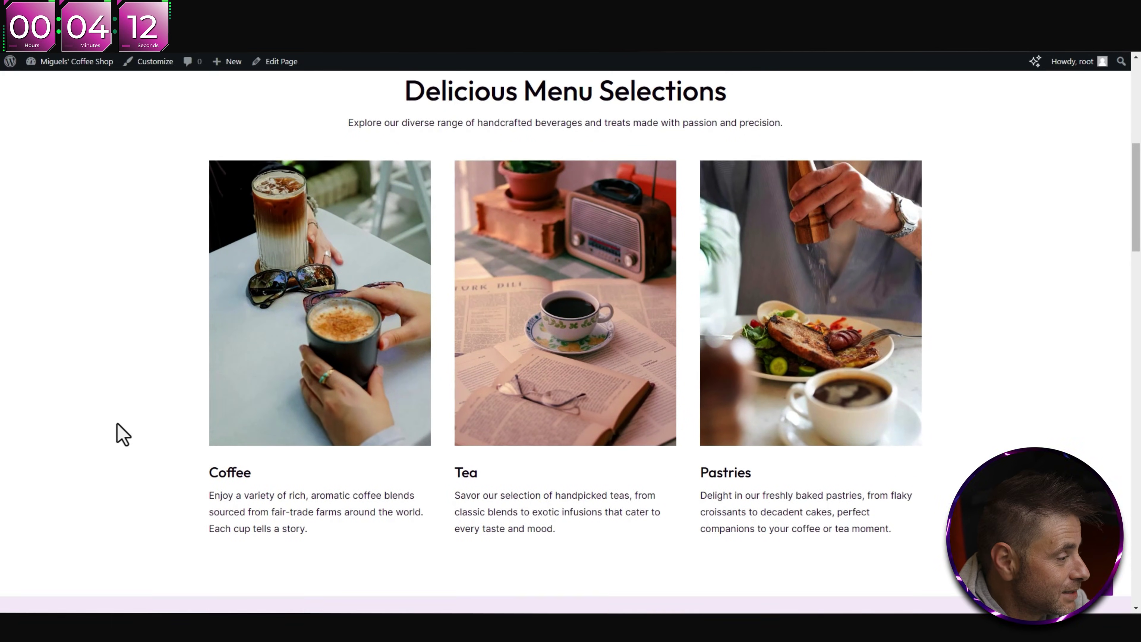
pyautogui.scroll(-5, 136, 444)
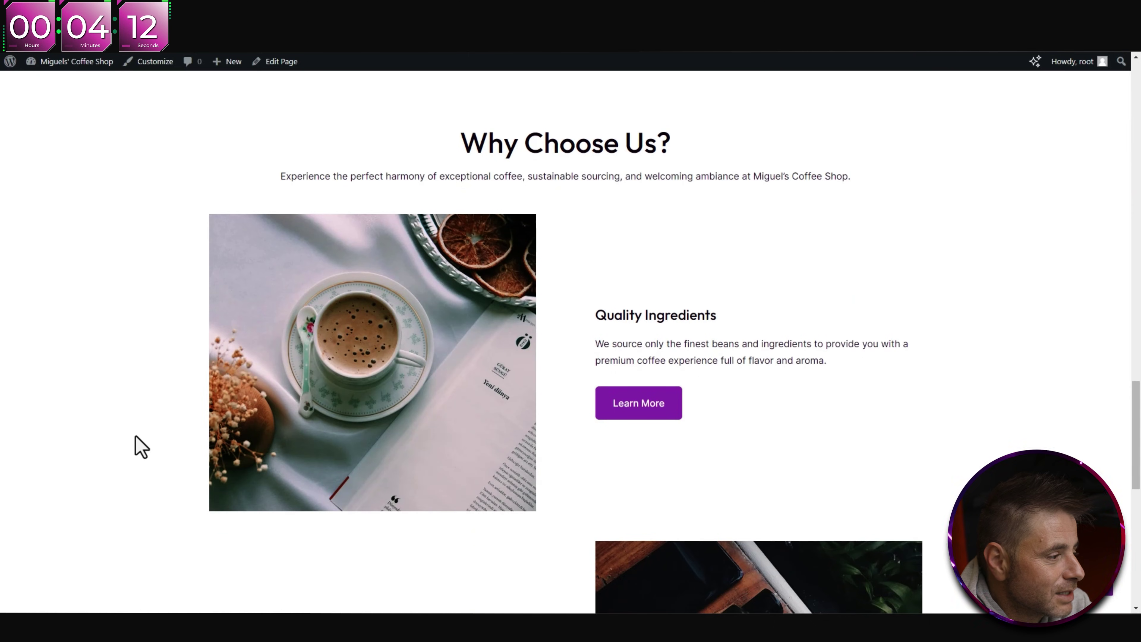
pyautogui.scroll(-6, 142, 447)
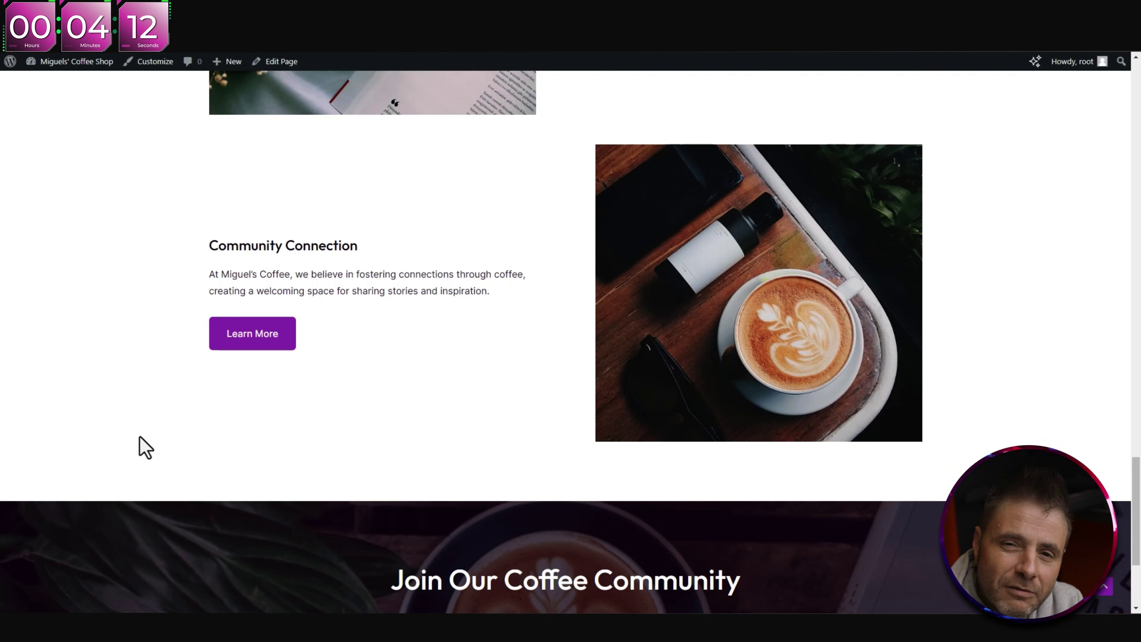
pyautogui.press('Home')
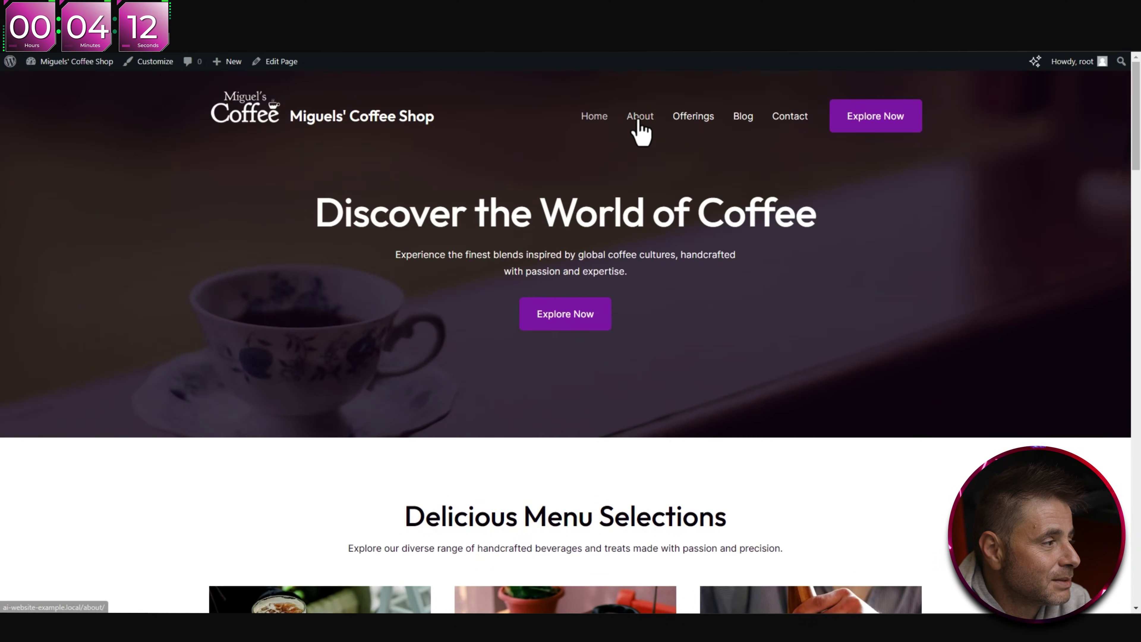
pyautogui.click(640, 117)
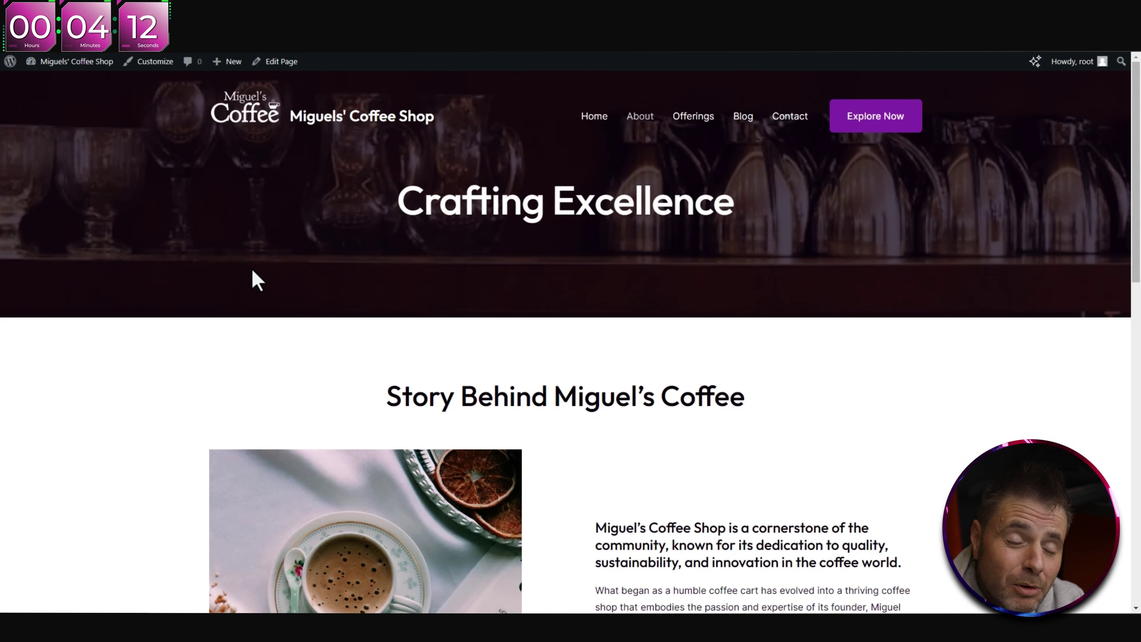
pyautogui.click(744, 121)
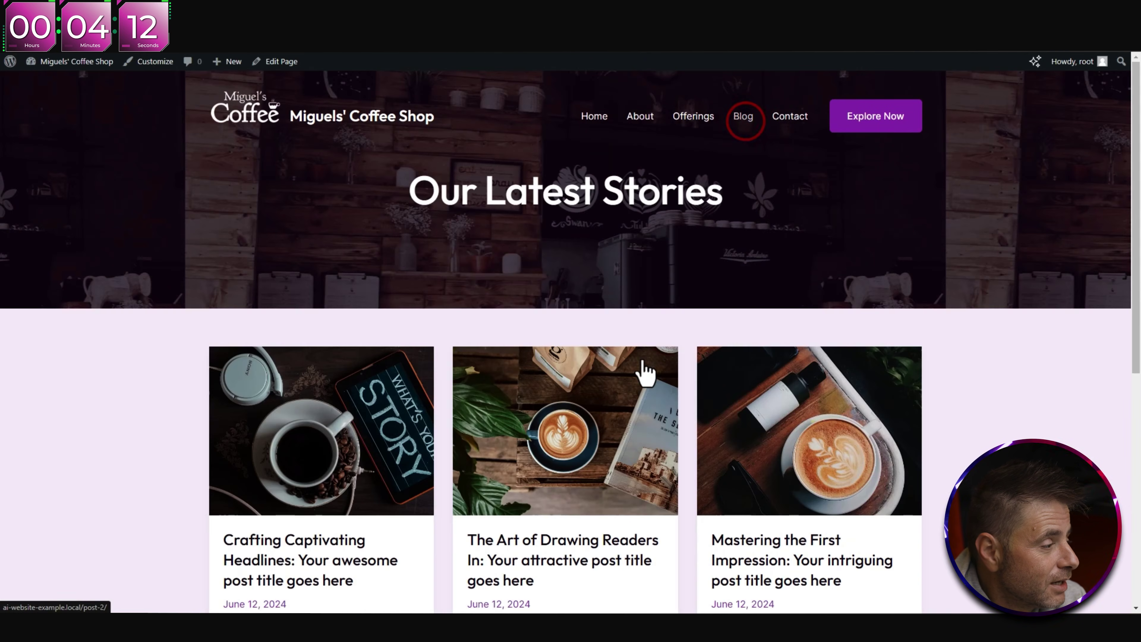
pyautogui.scroll(-5, 234, 454)
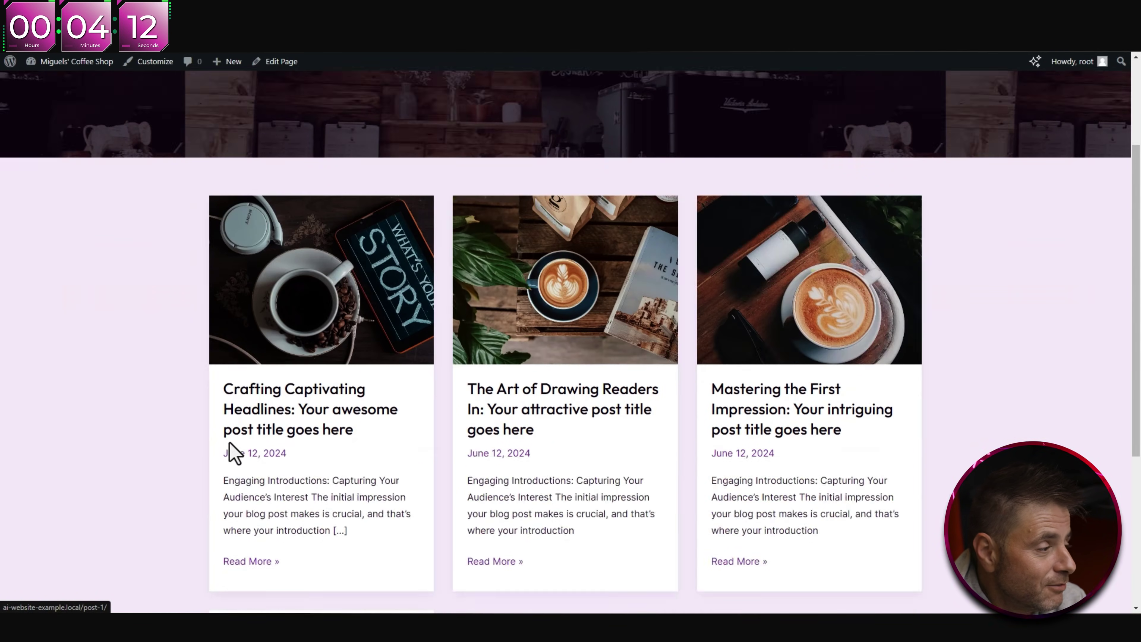
pyautogui.scroll(3, 517, 339)
pyautogui.scroll(-1, 555, 314)
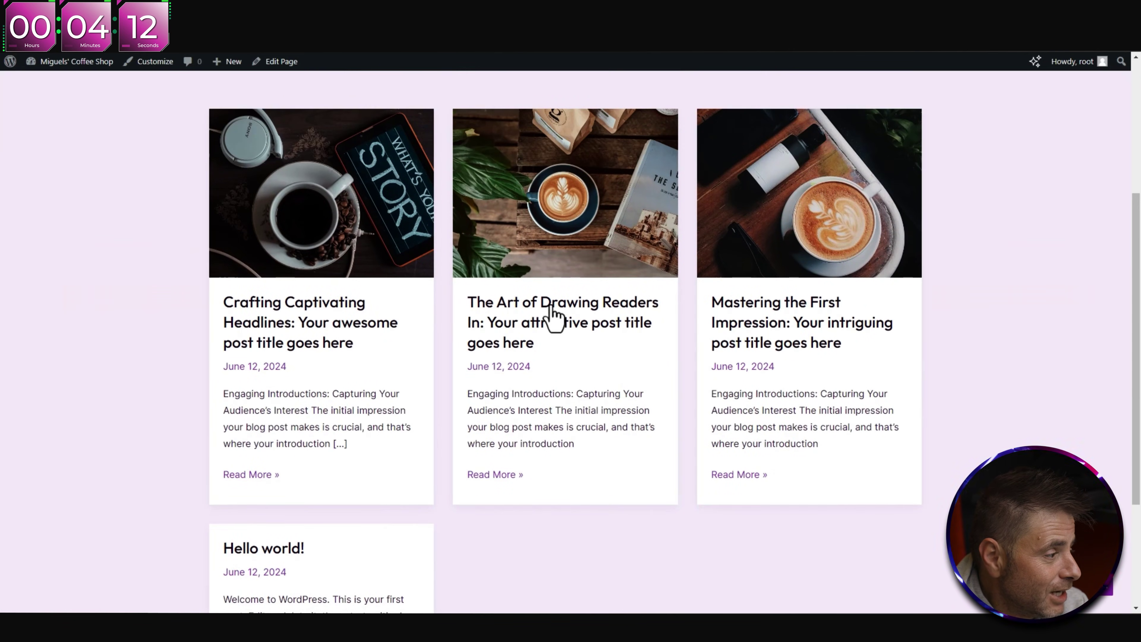
pyautogui.click(344, 319)
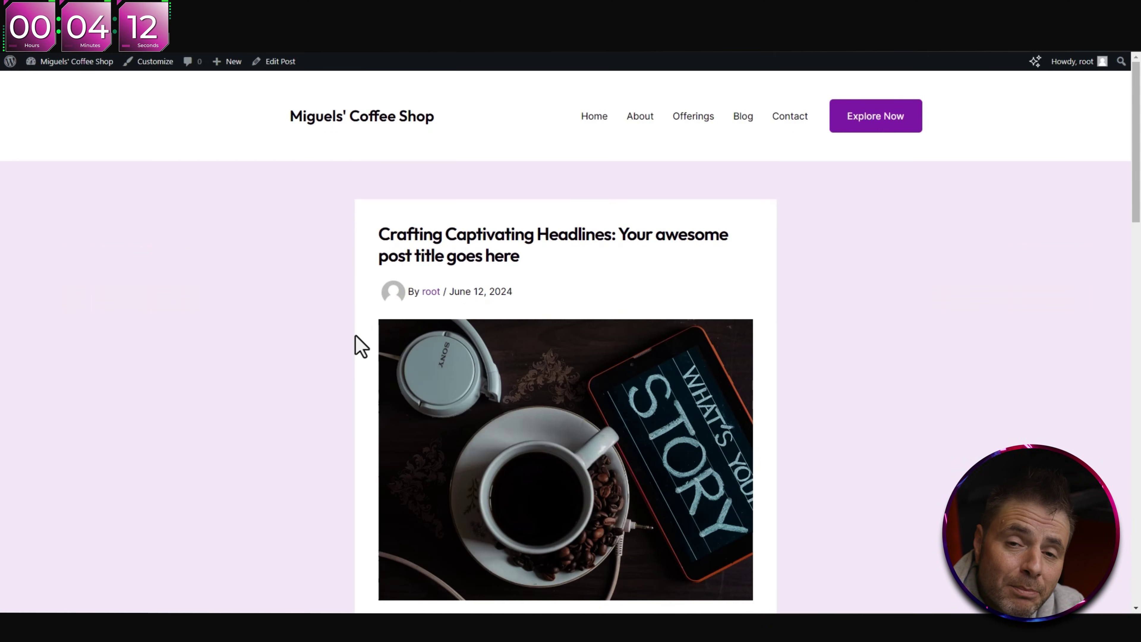
pyautogui.scroll(-2, 361, 346)
pyautogui.scroll(2, 361, 346)
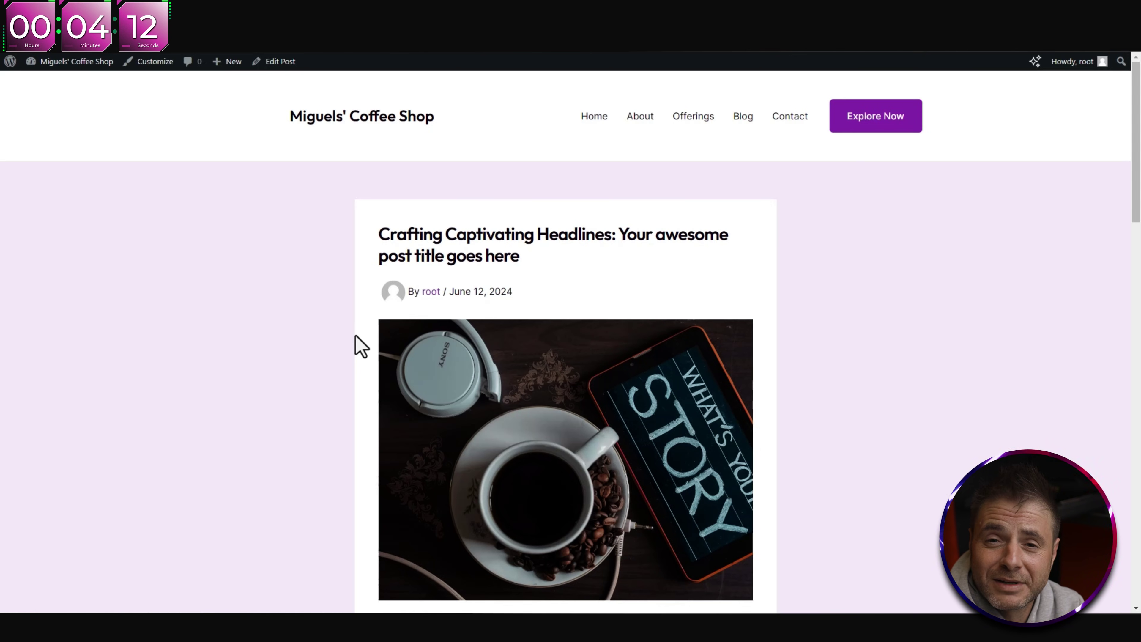
pyautogui.click(594, 116)
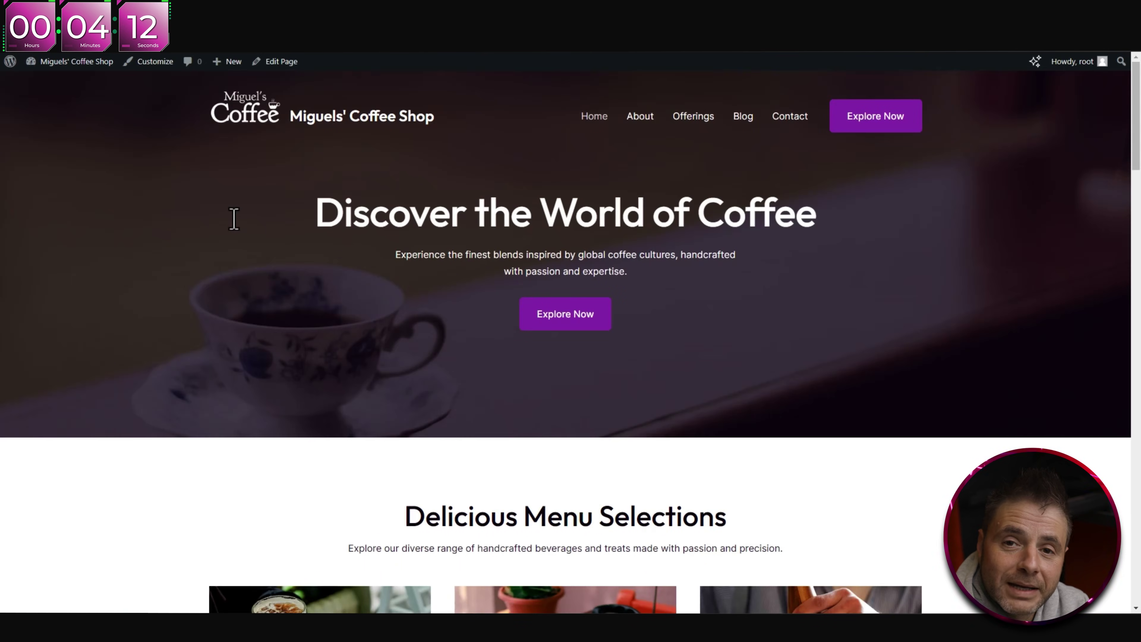
# - Return to the admin dashboard to review the seven pages, including Home and Offerings, then view the installed plugins
pyautogui.moveTo(76, 76)
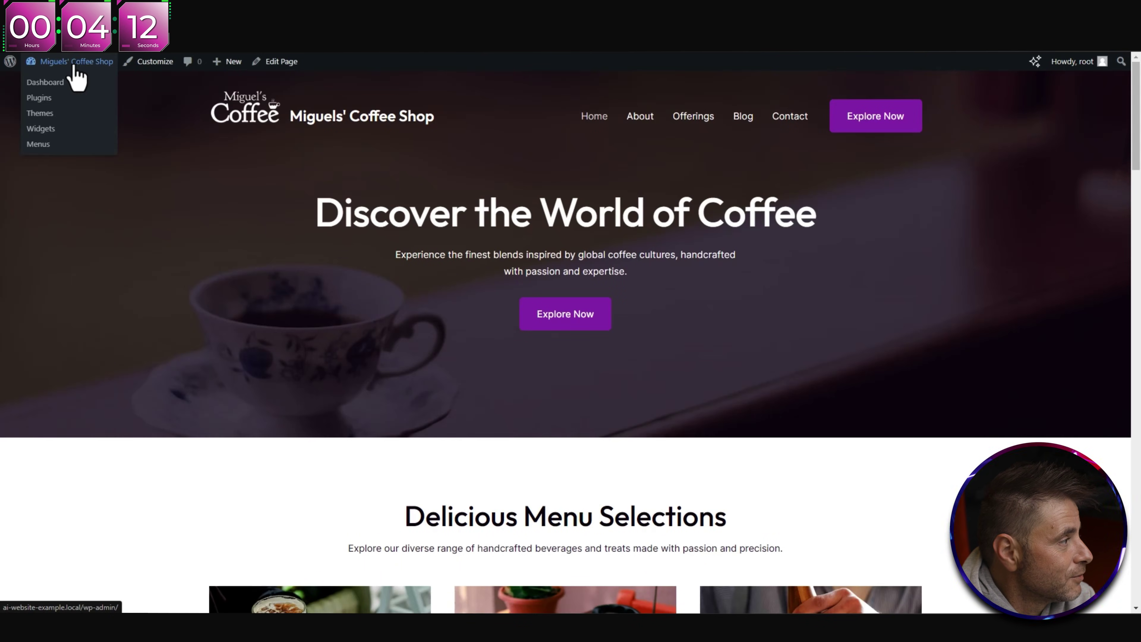
pyautogui.click(46, 82)
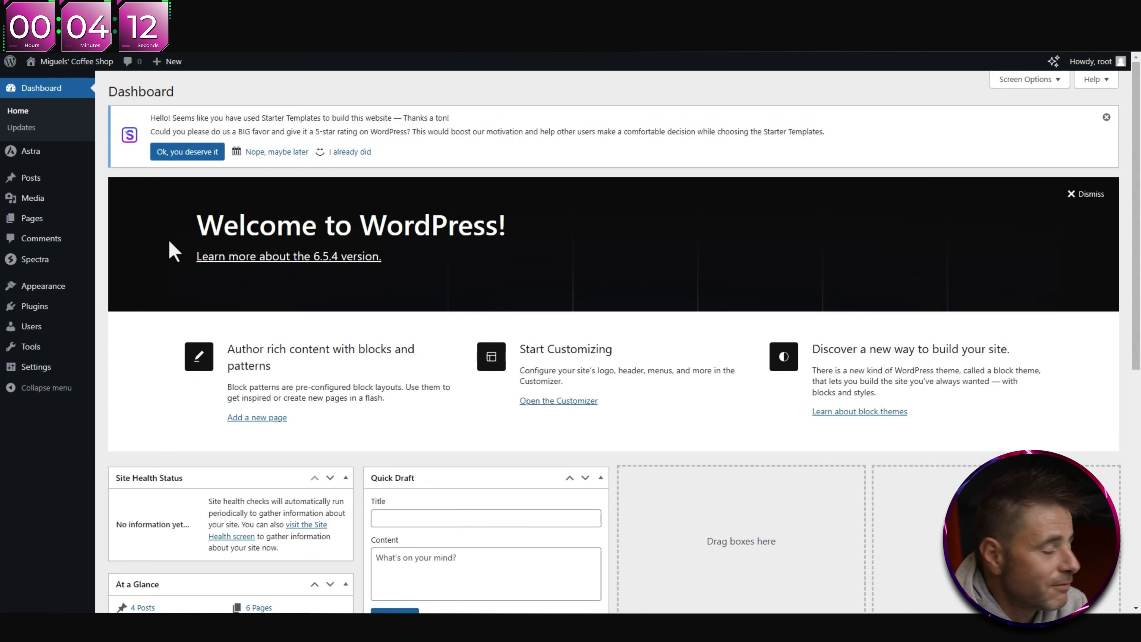
pyautogui.click(36, 219)
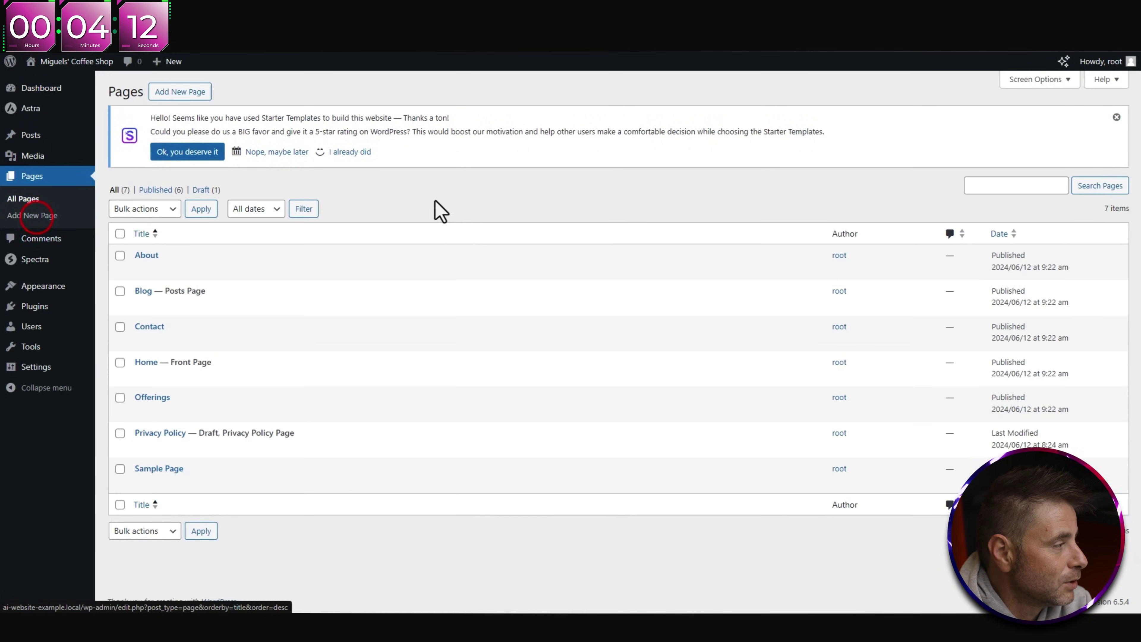
pyautogui.moveTo(34, 284)
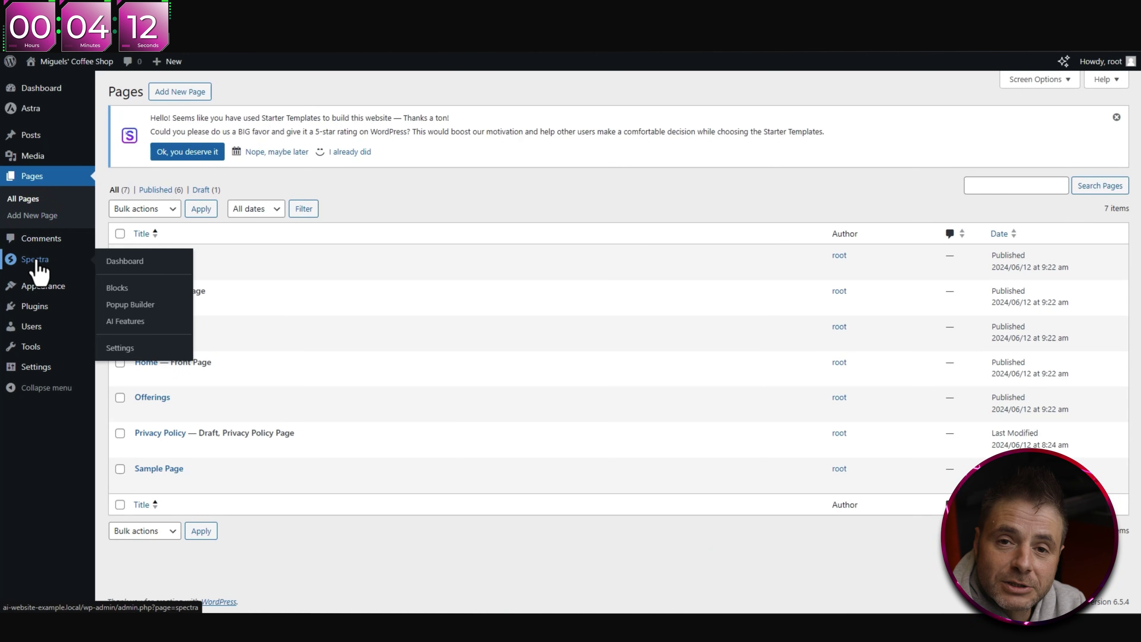
pyautogui.click(31, 308)
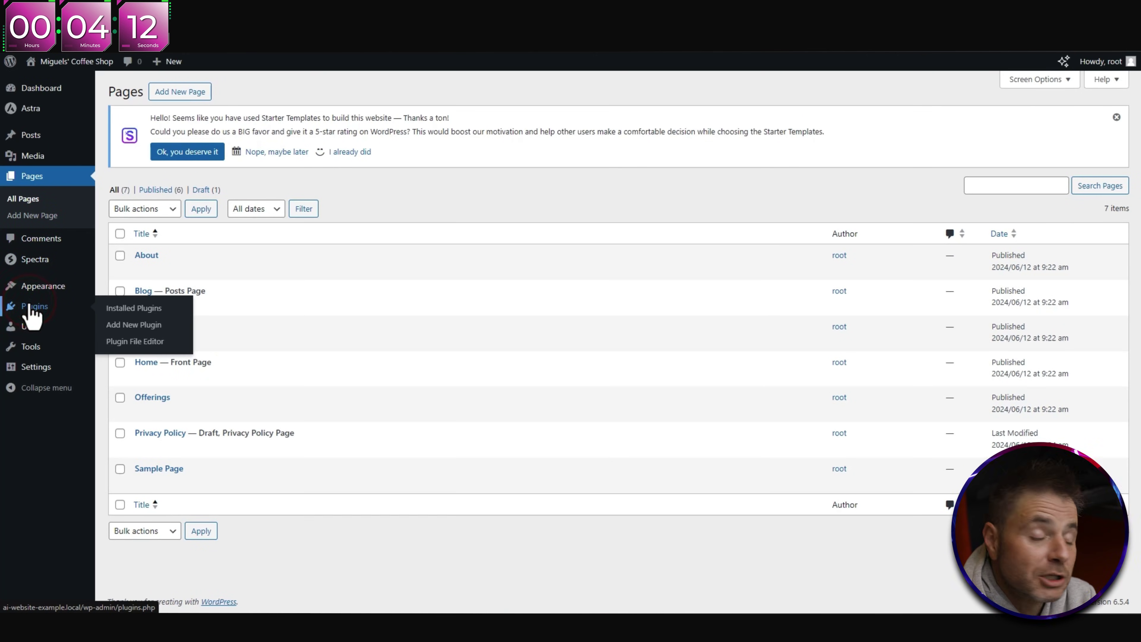